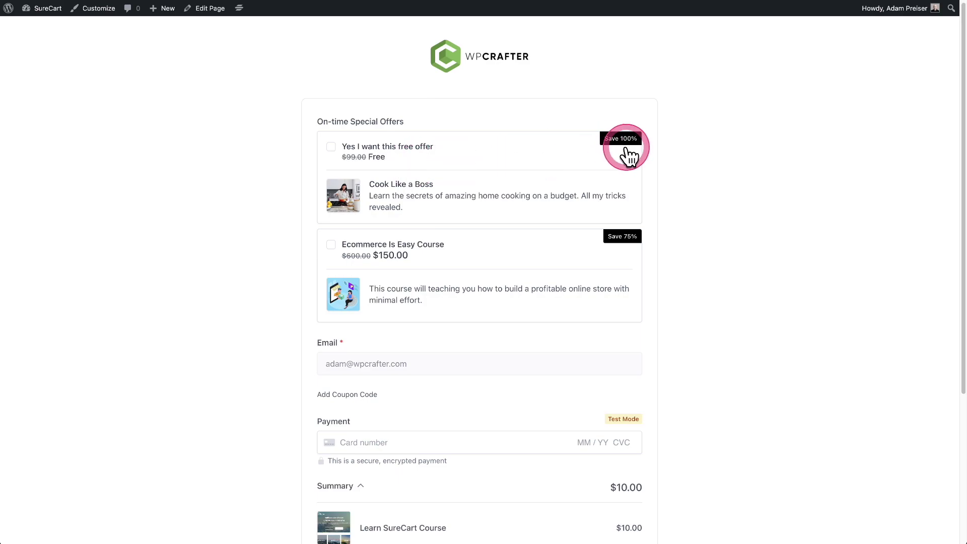
# - Accept the free Cook Like a Boss offer and check that the summary total stays $10.00
pyautogui.click(333, 148)
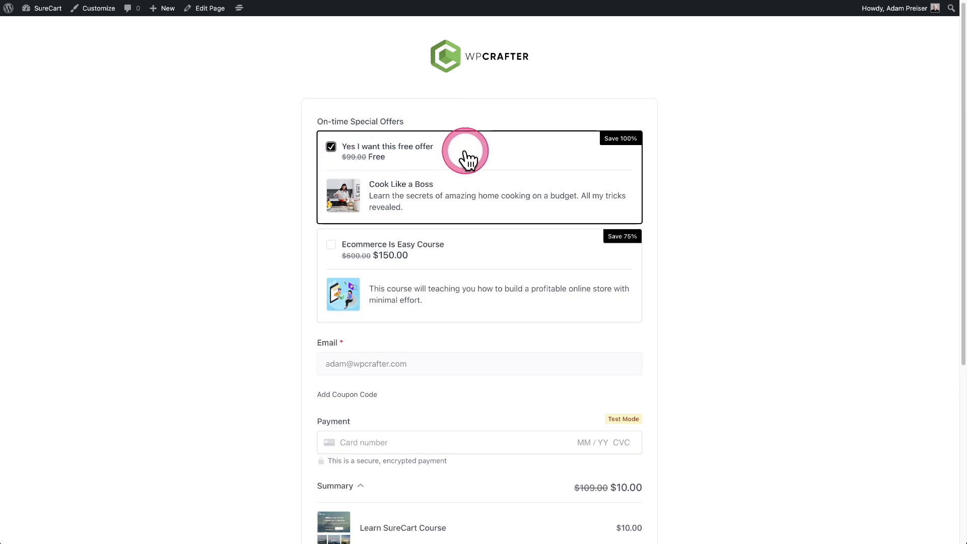
pyautogui.scroll(-5, 467, 157)
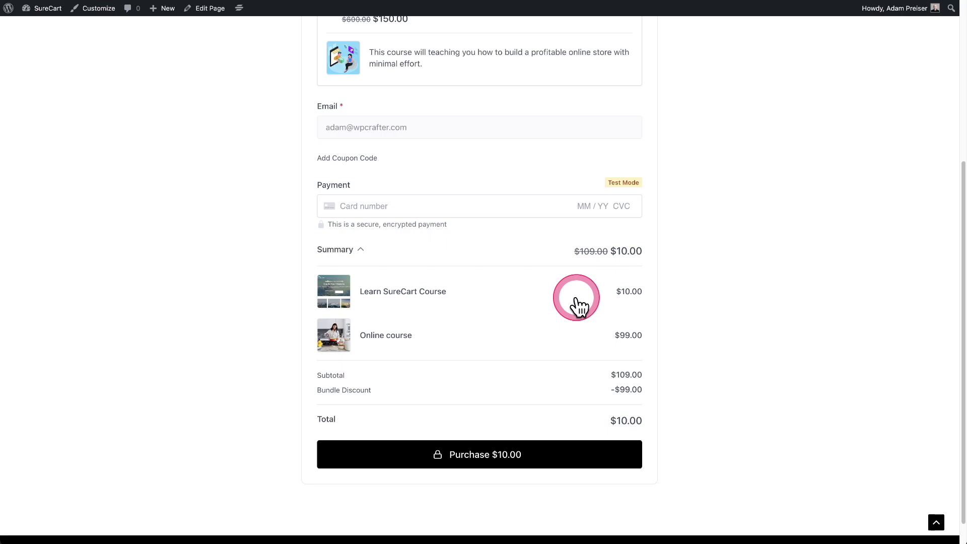
pyautogui.scroll(5, 580, 305)
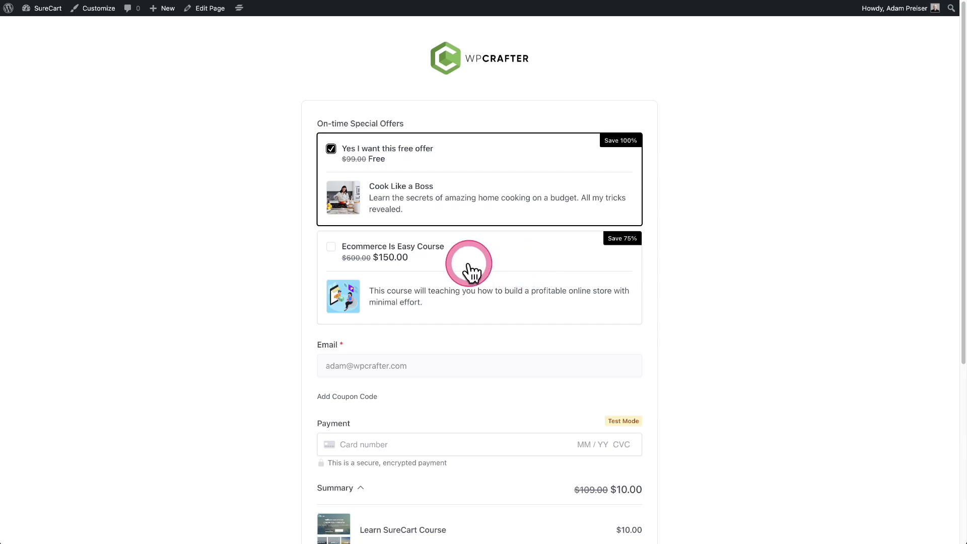
# - Add the Ecommerce Is Easy Course offer and review the $160.00 total in the summary
pyautogui.click(331, 252)
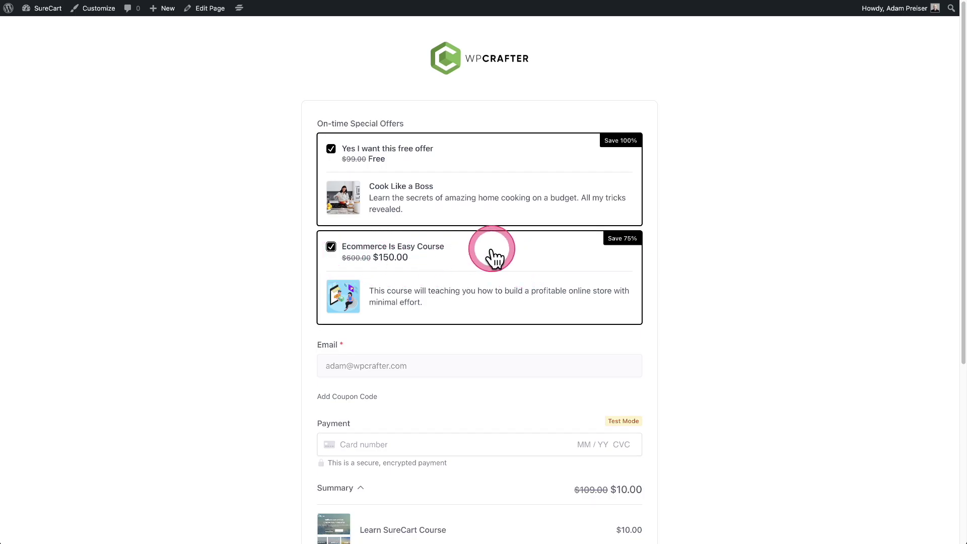
pyautogui.scroll(-5, 494, 258)
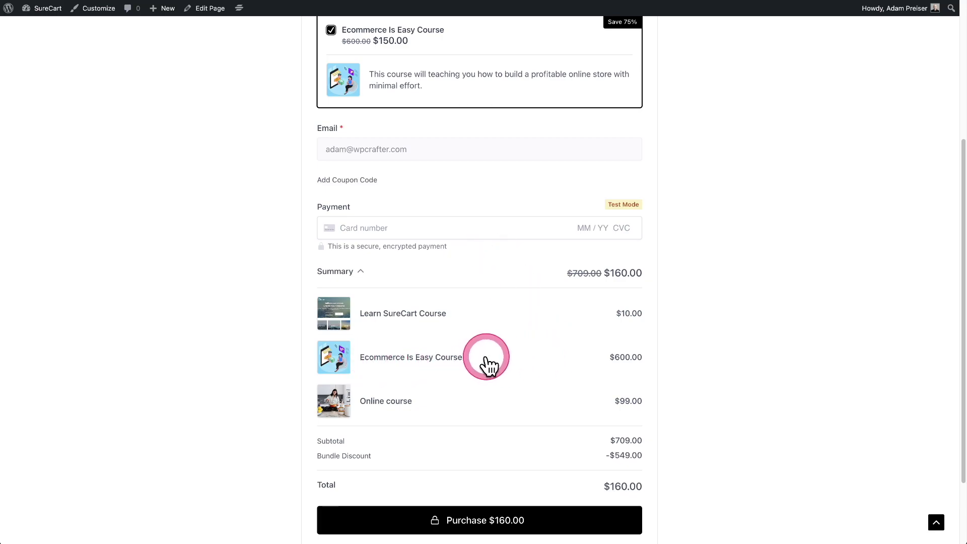
pyautogui.scroll(-1, 487, 362)
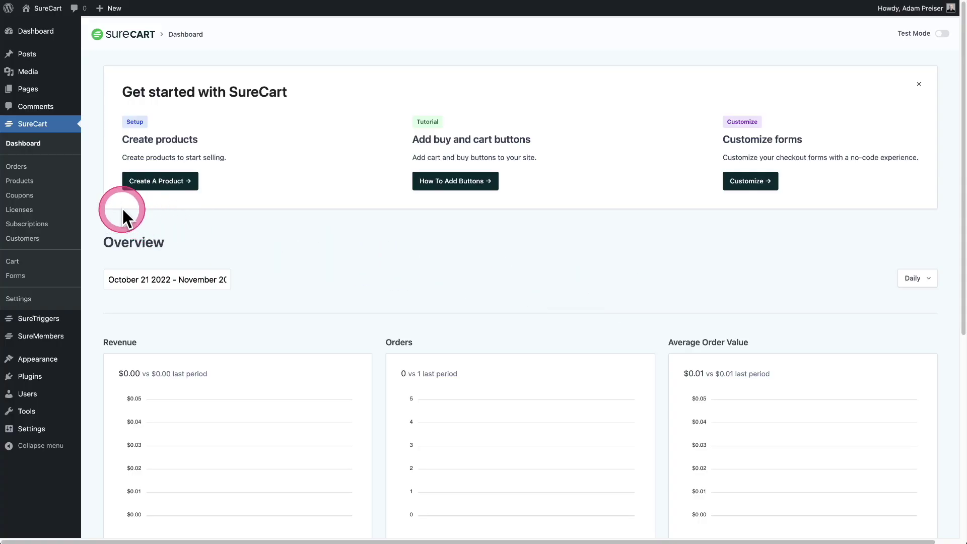
# - Go to SureCart Products, then to the Order Bumps list
pyautogui.click(20, 181)
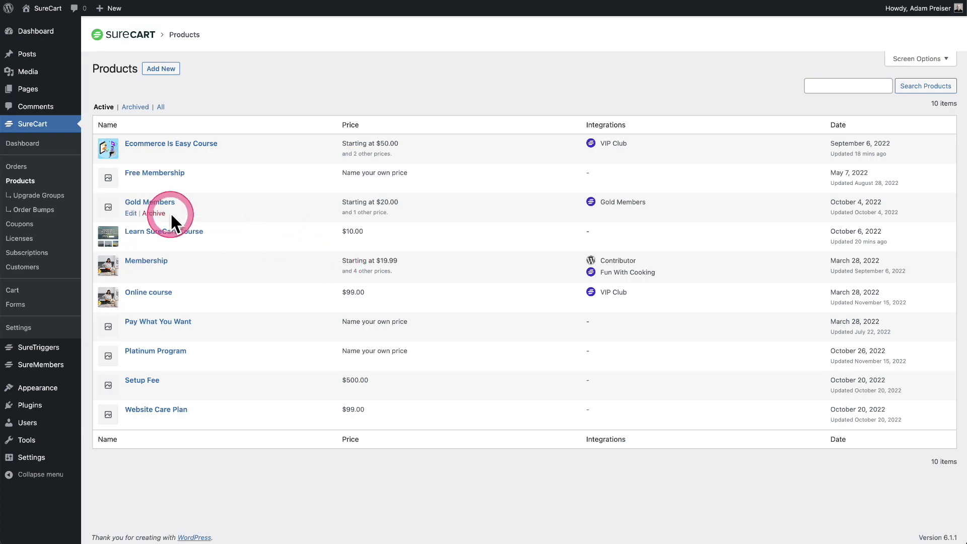
pyautogui.click(36, 210)
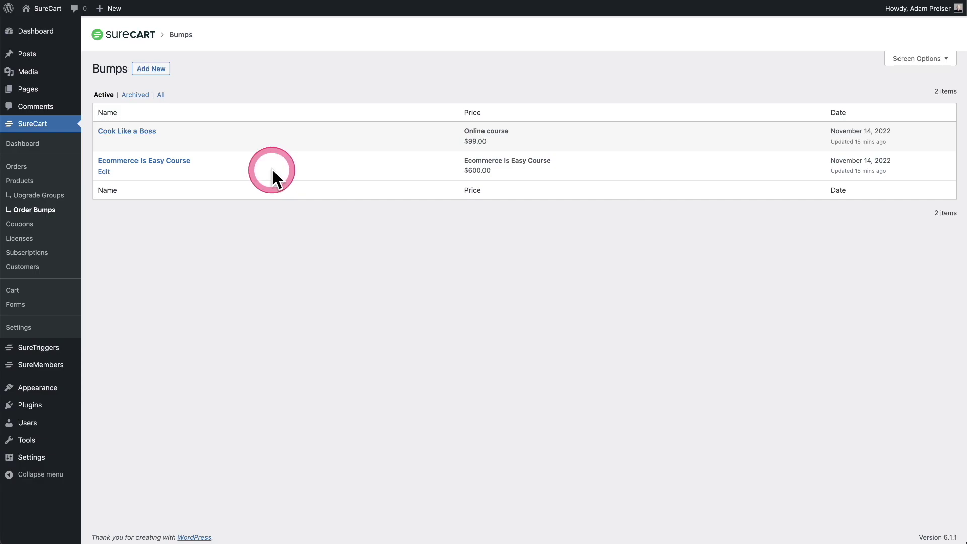
# - Open the Cook Like a Boss bump and keep its display rule at 'Any of these items'
pyautogui.click(137, 132)
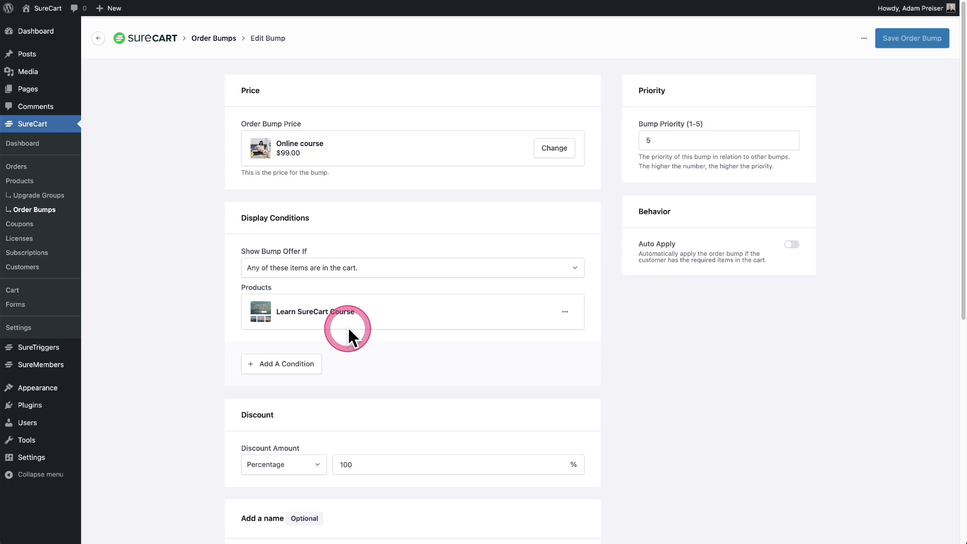
pyautogui.click(571, 268)
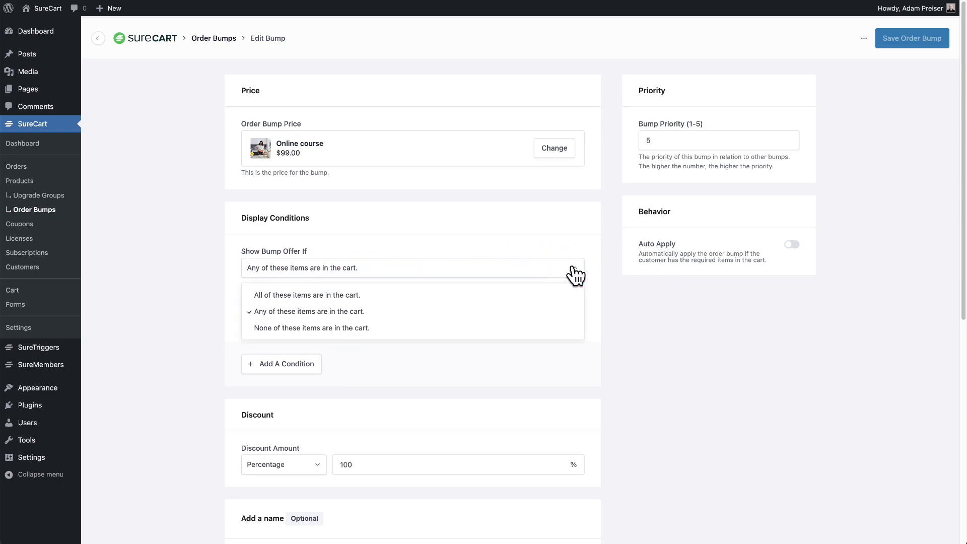
pyautogui.click(456, 296)
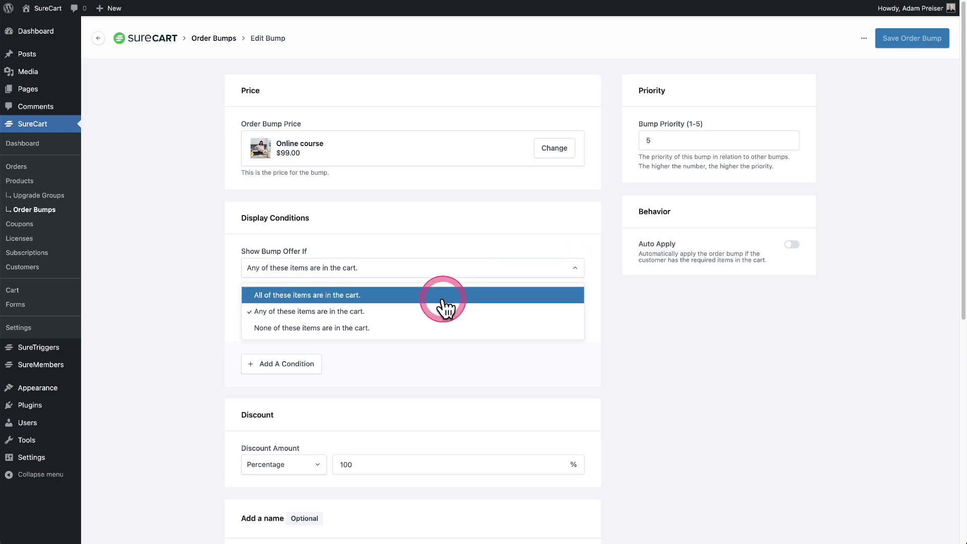
pyautogui.click(444, 322)
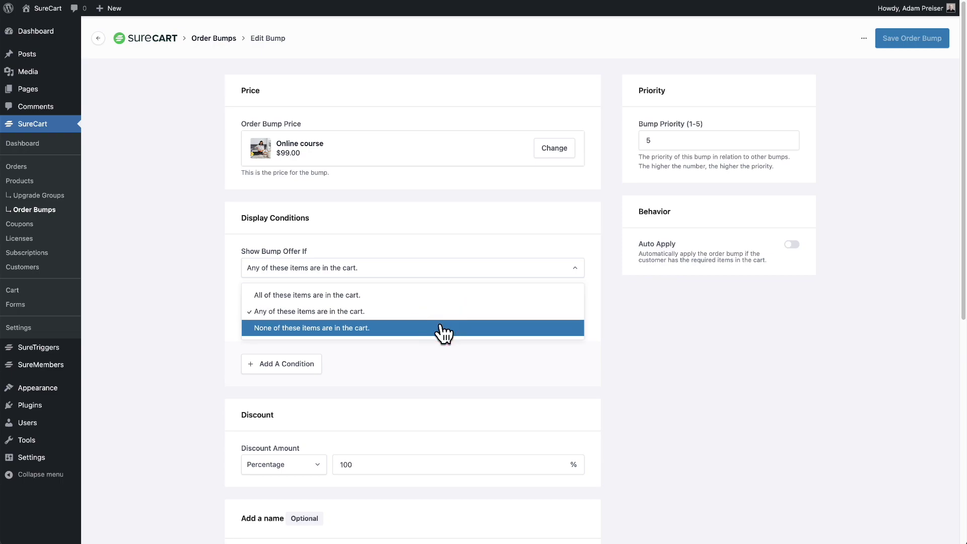
pyautogui.click(424, 356)
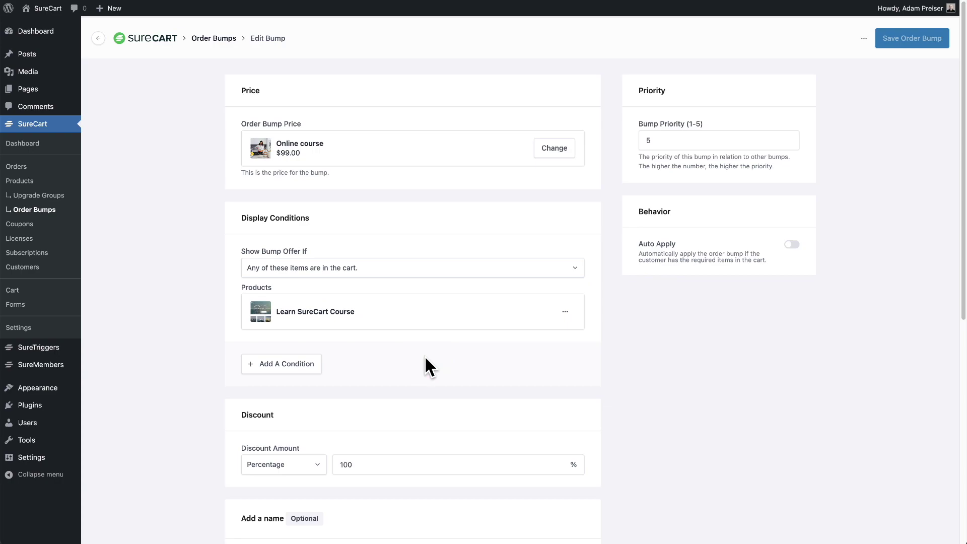
pyautogui.moveTo(424, 355)
pyautogui.mouseDown()
pyautogui.moveTo(341, 352)
pyautogui.moveTo(296, 368)
pyautogui.moveTo(419, 347)
pyautogui.mouseUp()
# - Check the bump's discount type, leaving it at Percentage
pyautogui.scroll(-5, 437, 337)
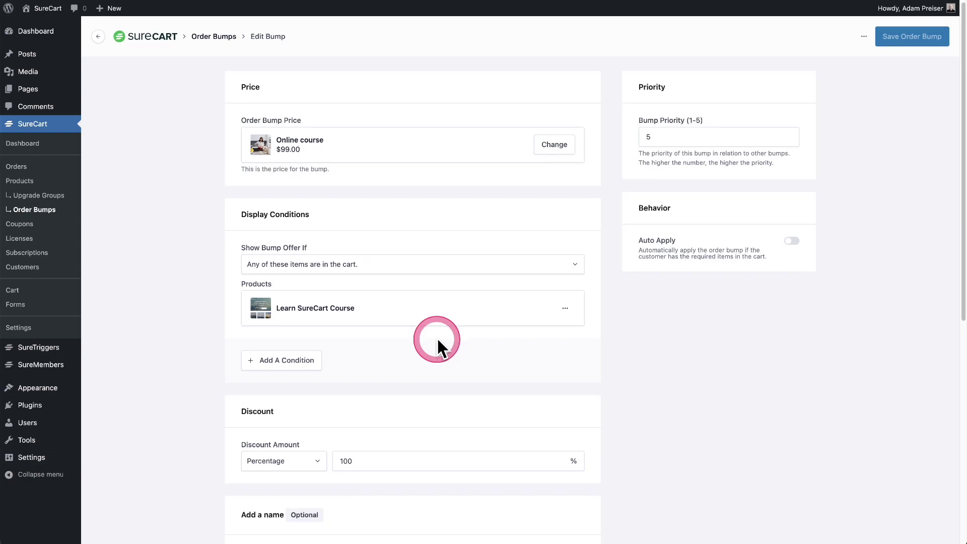
pyautogui.scroll(-2, 437, 336)
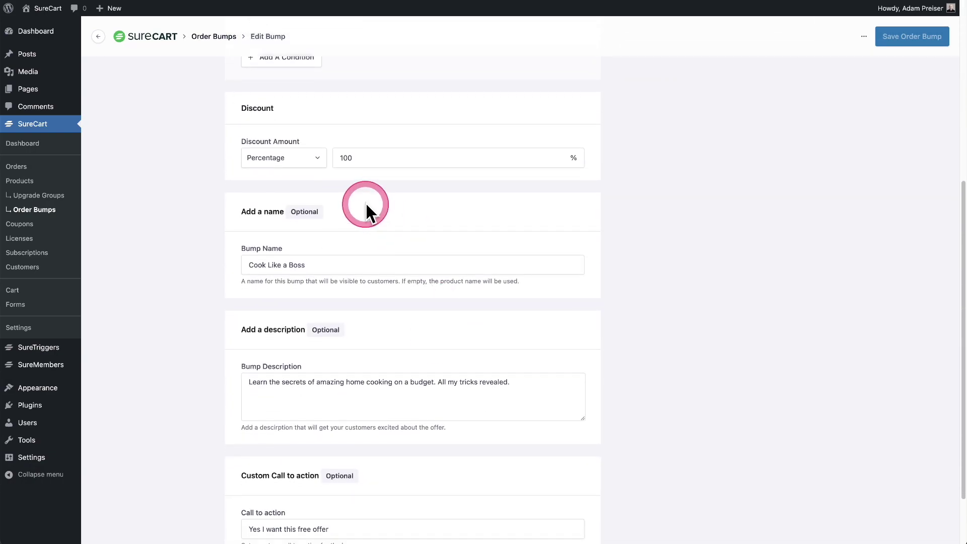
pyautogui.click(318, 161)
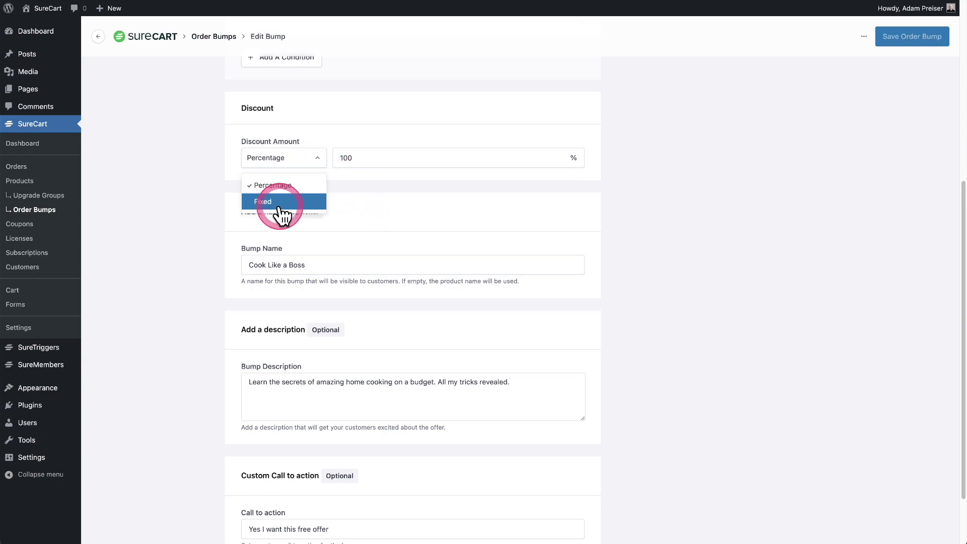
pyautogui.click(362, 191)
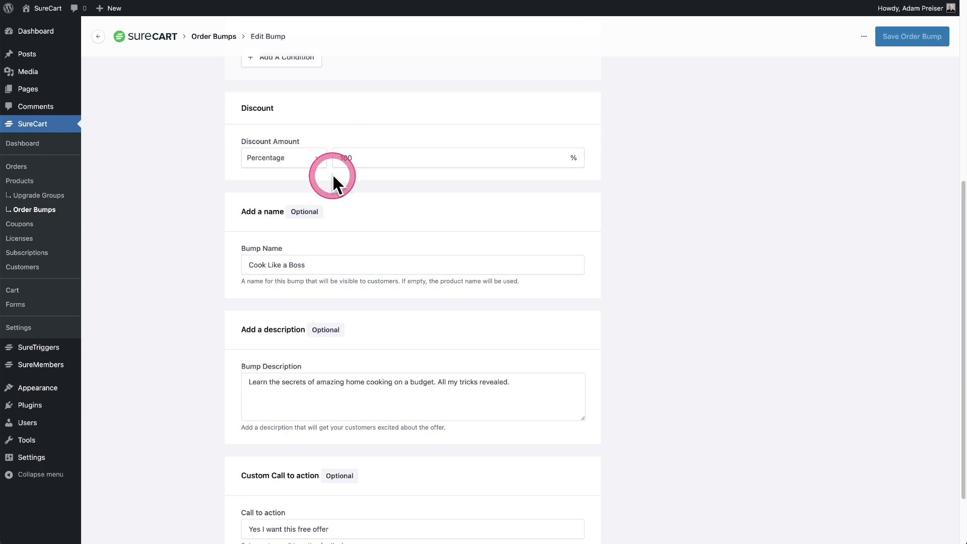
# - Review the bump's name, description and call-to-action fields
pyautogui.scroll(-3, 664, 208)
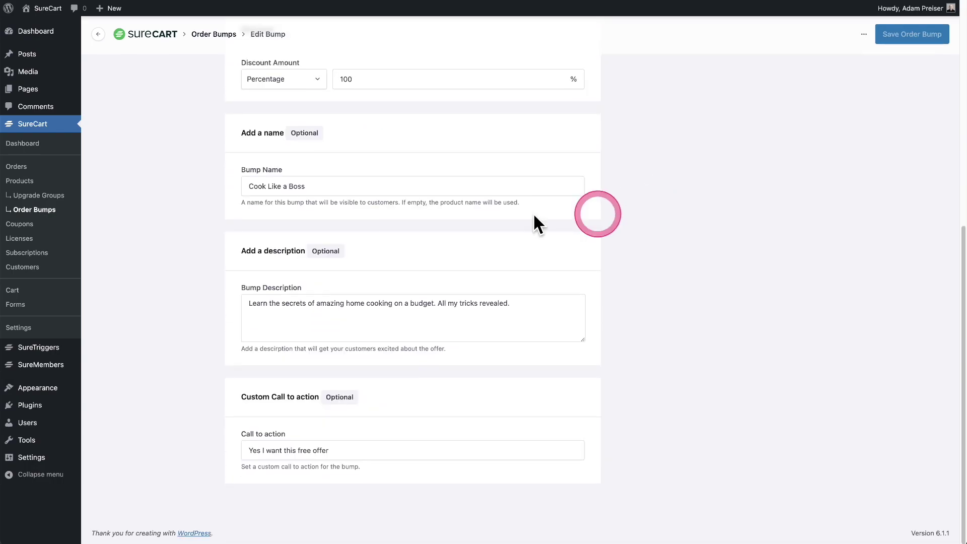
pyautogui.click(356, 186)
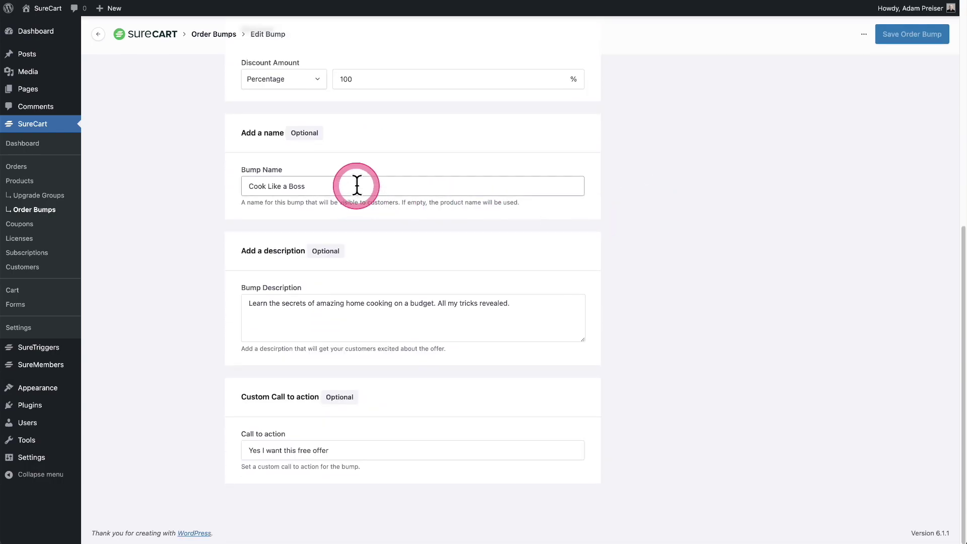
pyautogui.click(380, 299)
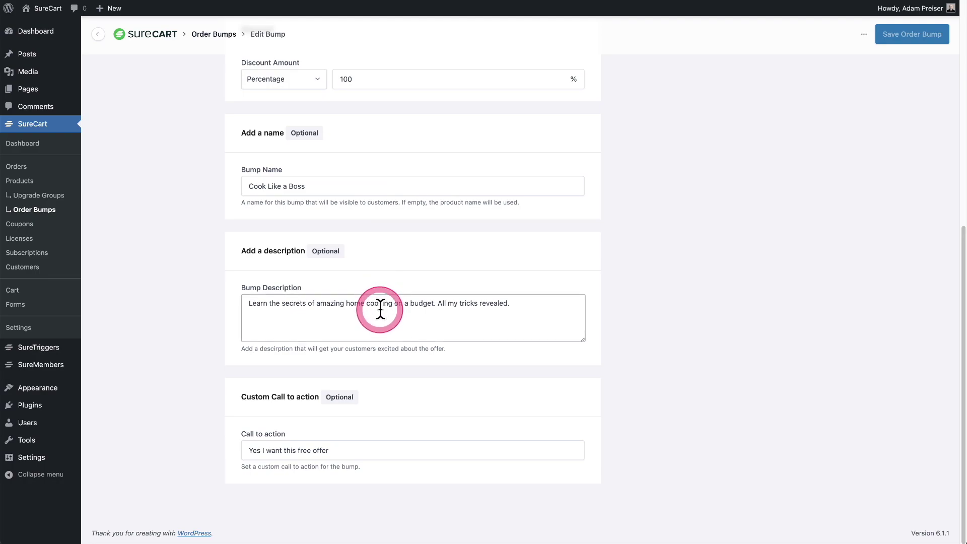
pyautogui.click(392, 450)
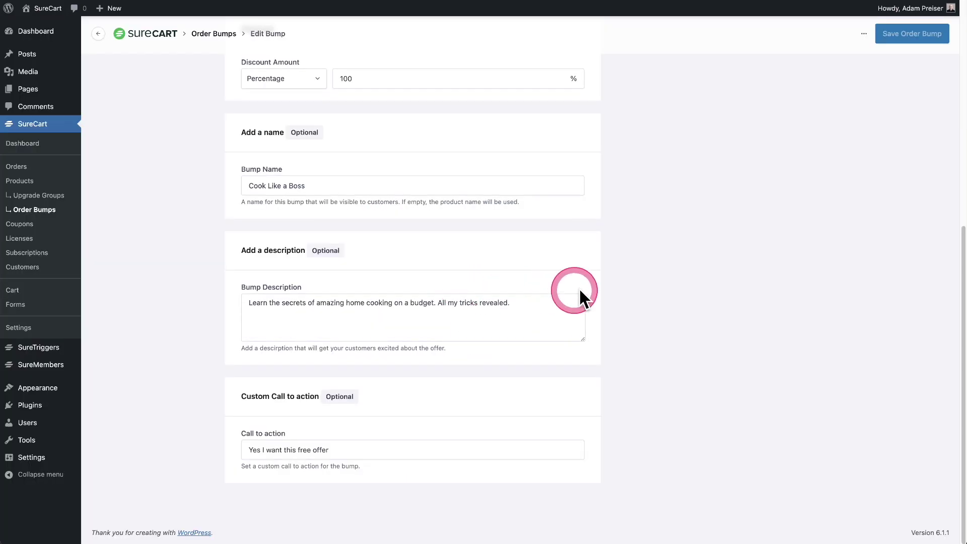
pyautogui.scroll(7, 589, 293)
pyautogui.scroll(1, 591, 288)
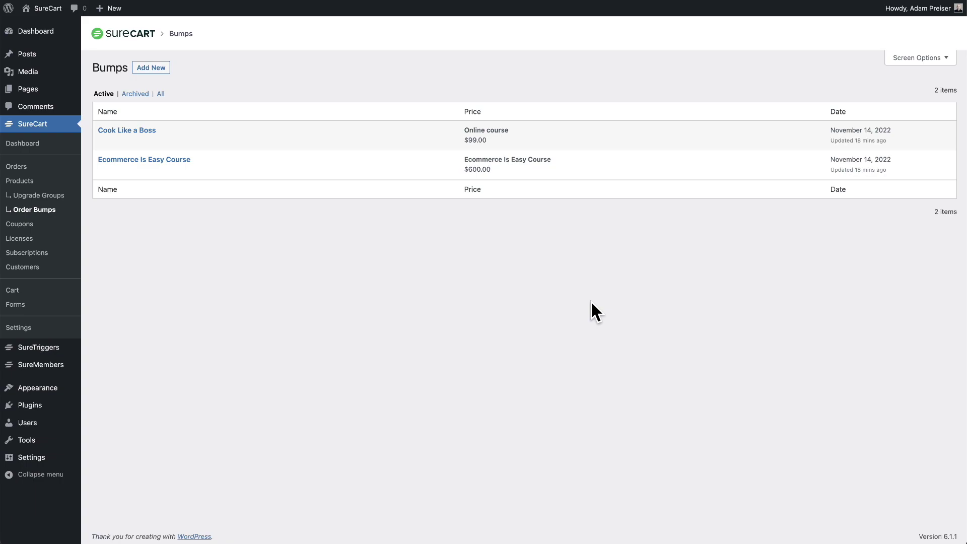
# - Create a new order bump with the Membership – $299.00 price
pyautogui.click(156, 70)
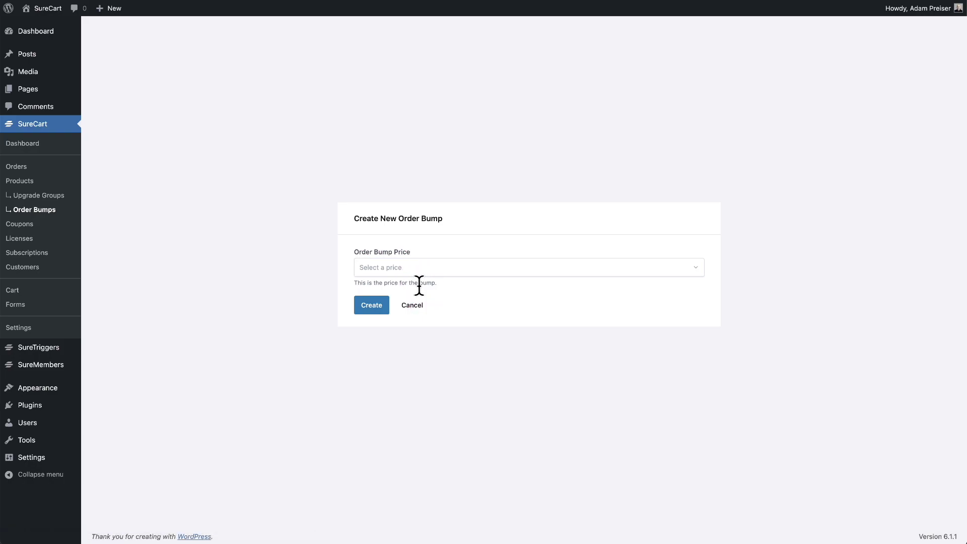
pyautogui.click(514, 271)
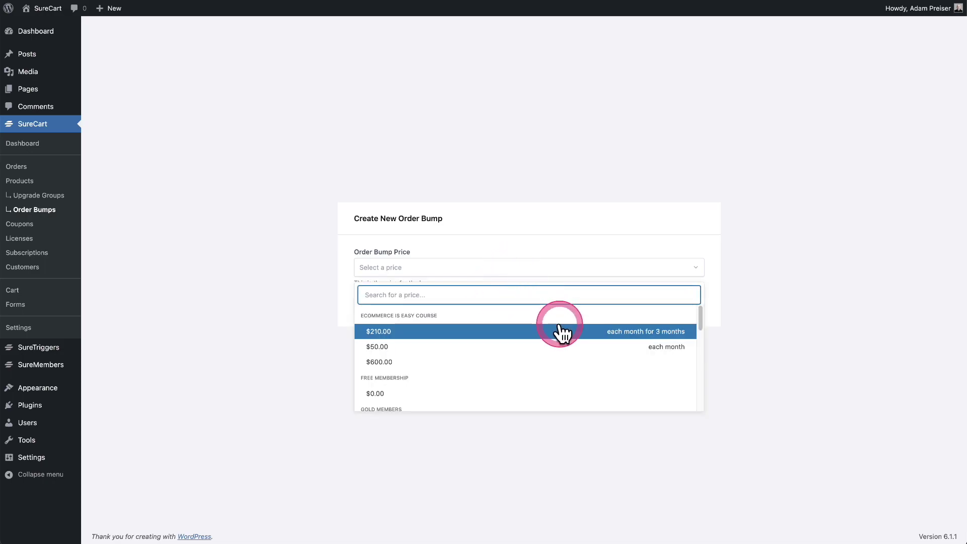
pyautogui.scroll(-3, 563, 334)
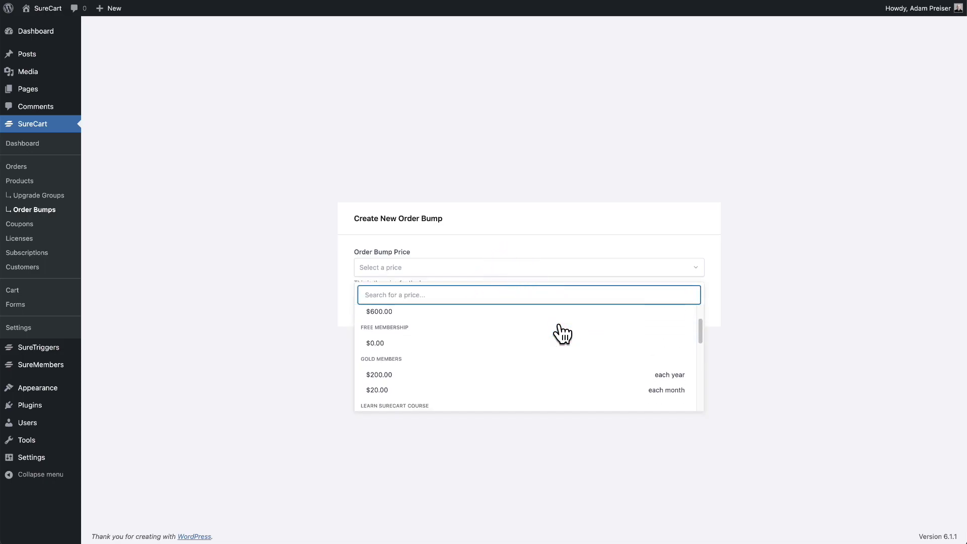
pyautogui.scroll(-8, 563, 334)
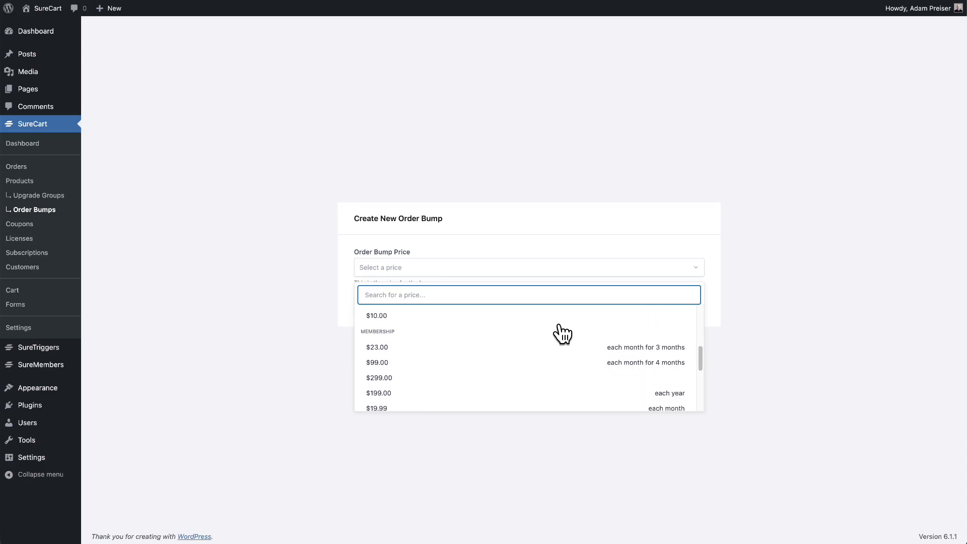
pyautogui.scroll(-6, 563, 334)
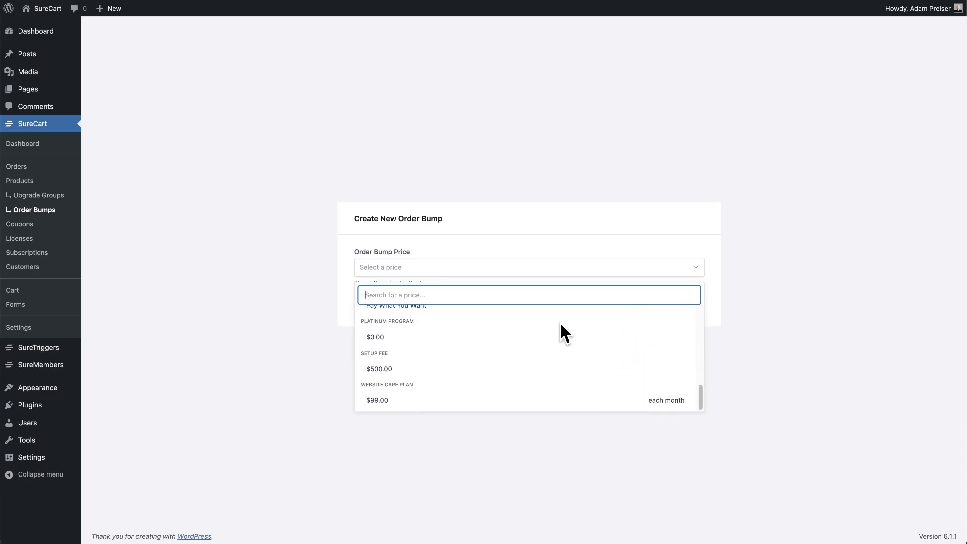
pyautogui.scroll(1, 561, 324)
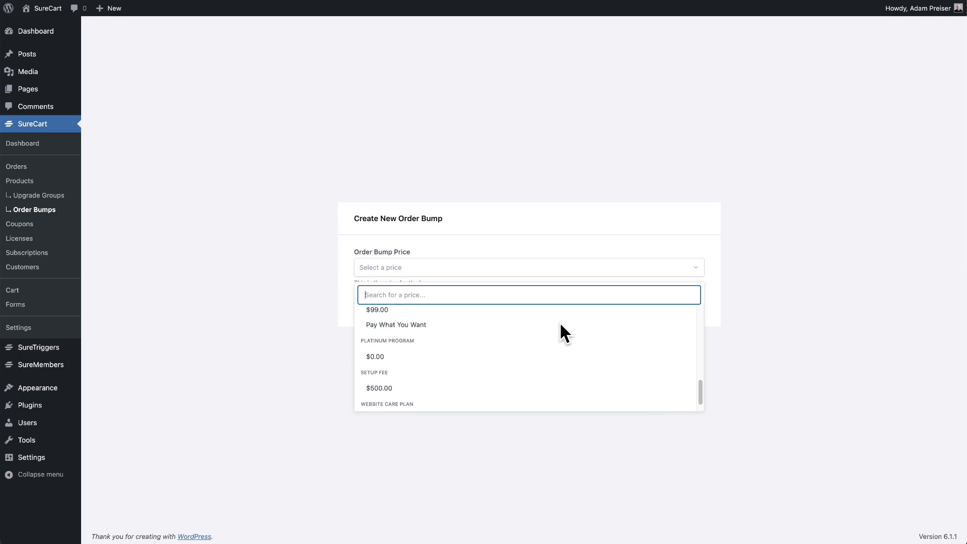
pyautogui.scroll(4, 561, 325)
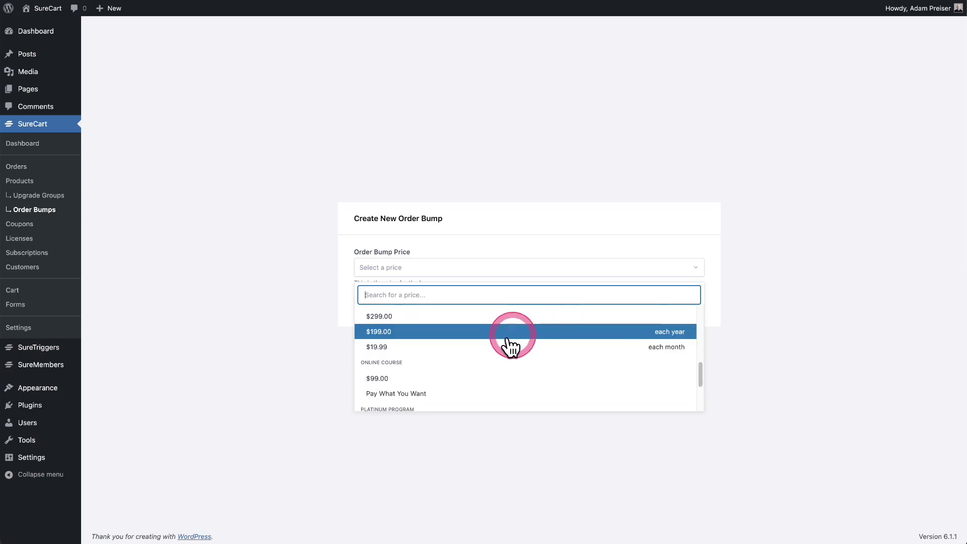
pyautogui.scroll(3, 507, 340)
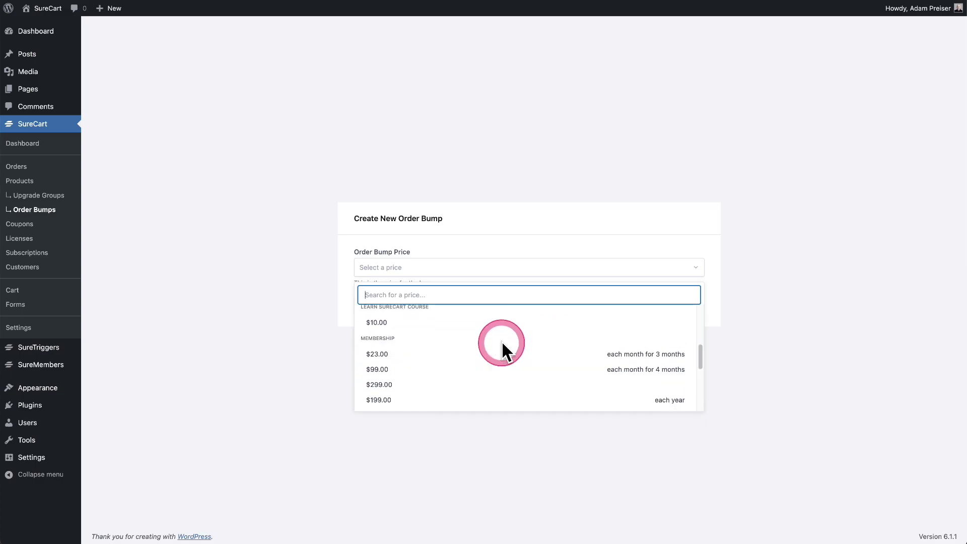
pyautogui.scroll(-2, 502, 344)
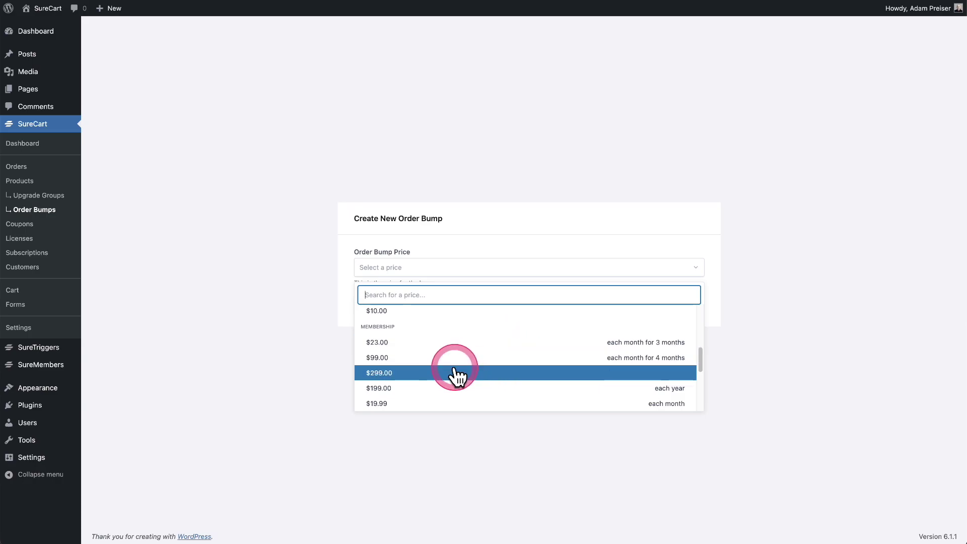
pyautogui.click(402, 374)
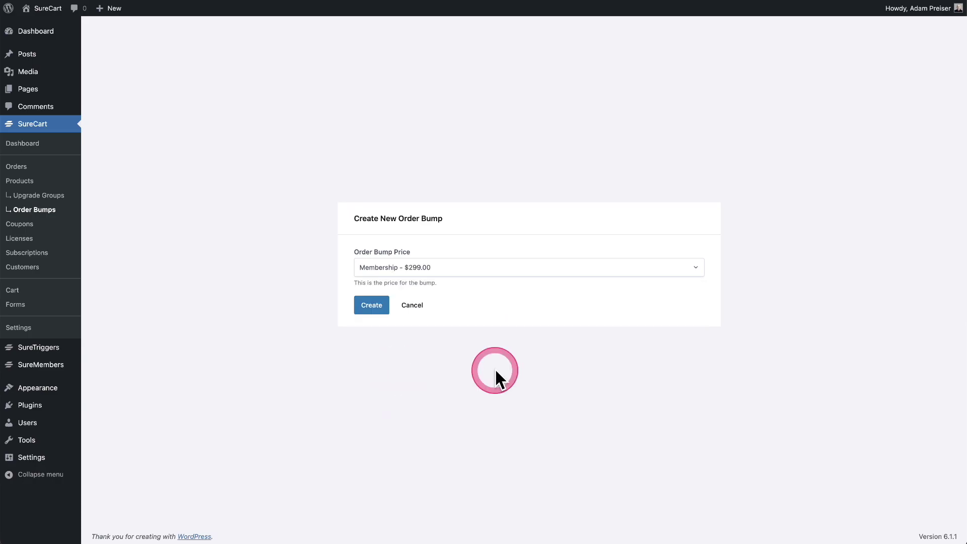
pyautogui.click(370, 306)
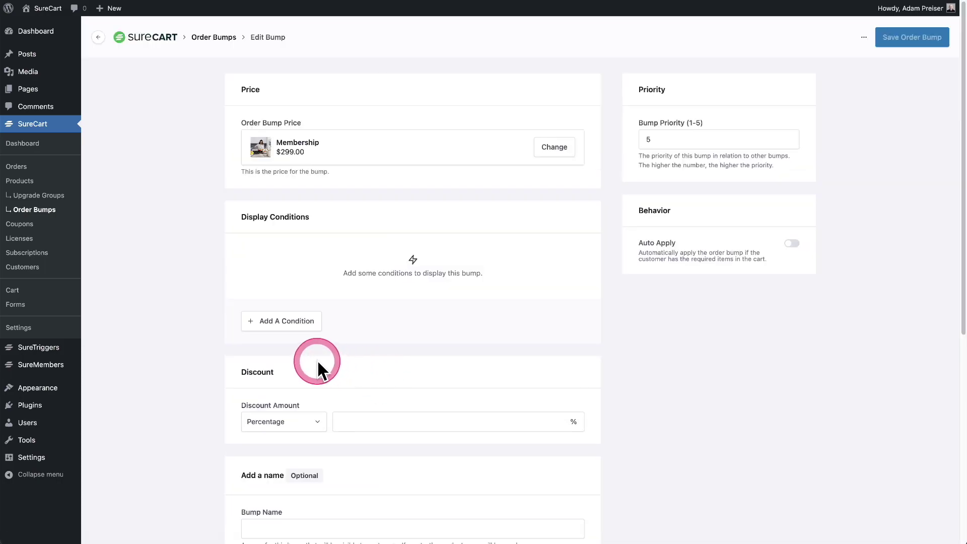
# - Add a Product condition requiring Learn SureCart Course in the cart
pyautogui.click(288, 327)
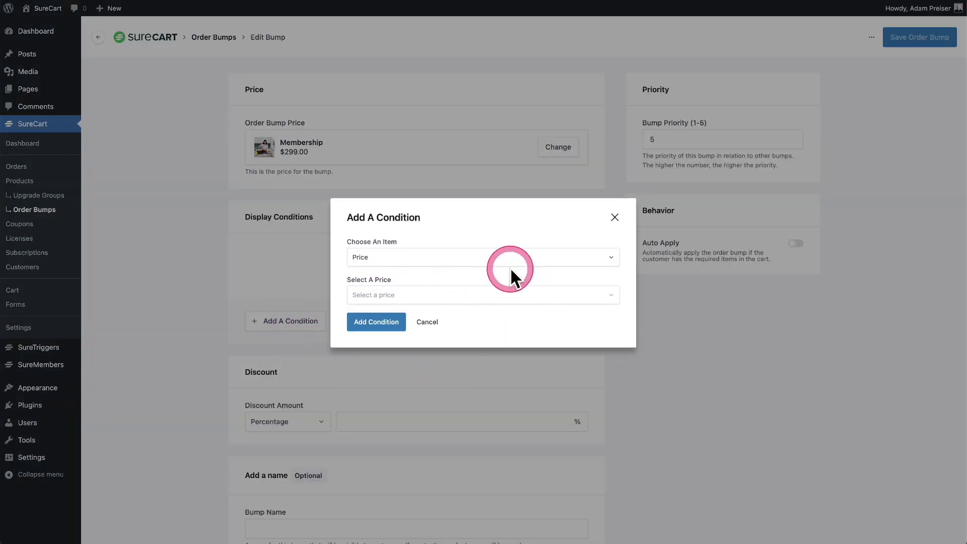
pyautogui.click(610, 261)
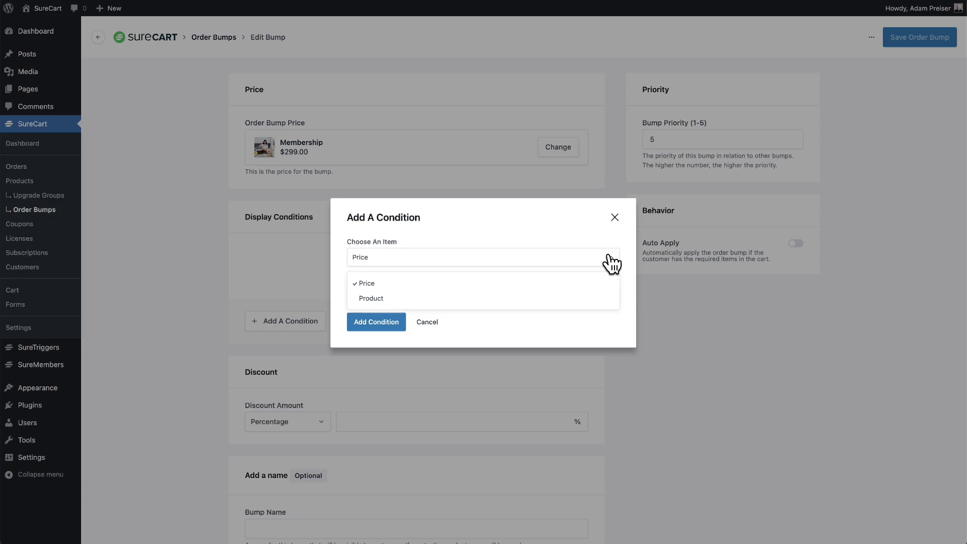
pyautogui.click(520, 299)
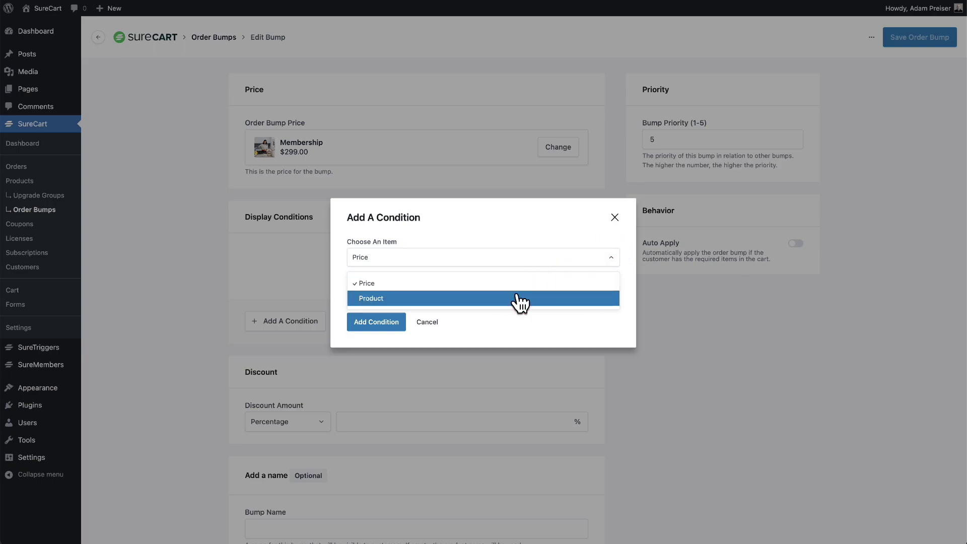
pyautogui.click(517, 301)
pyautogui.click(473, 295)
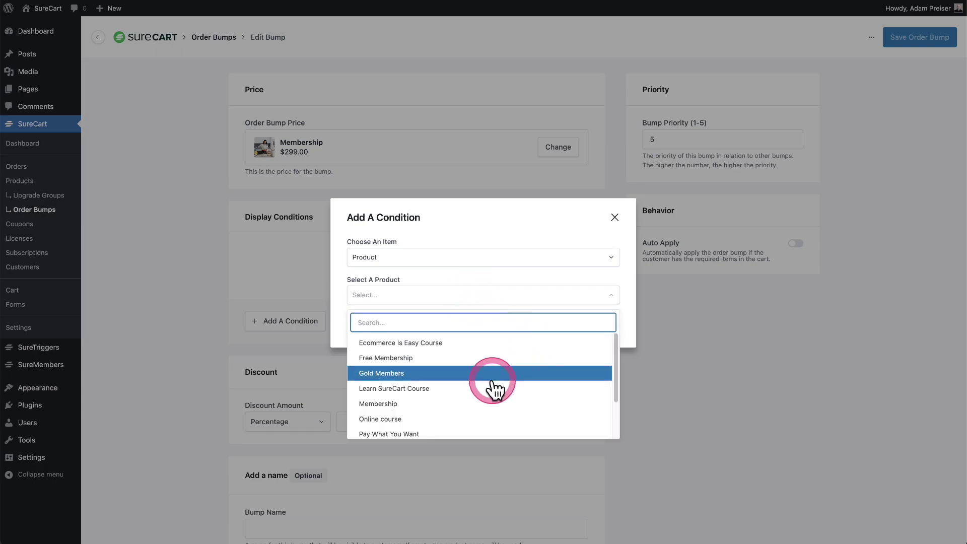
pyautogui.click(460, 389)
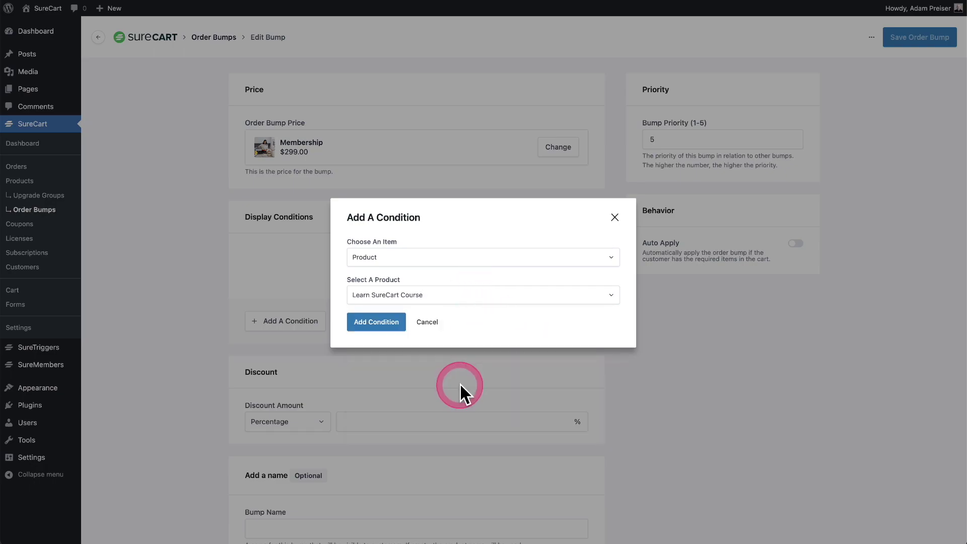
pyautogui.click(378, 325)
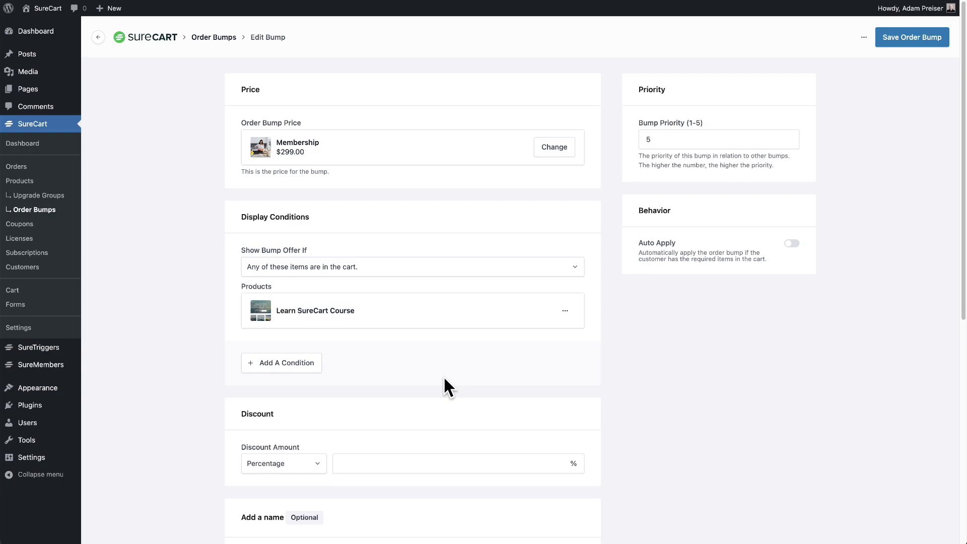
# - Keep the offer showing when any of these items are in the cart
pyautogui.click(576, 271)
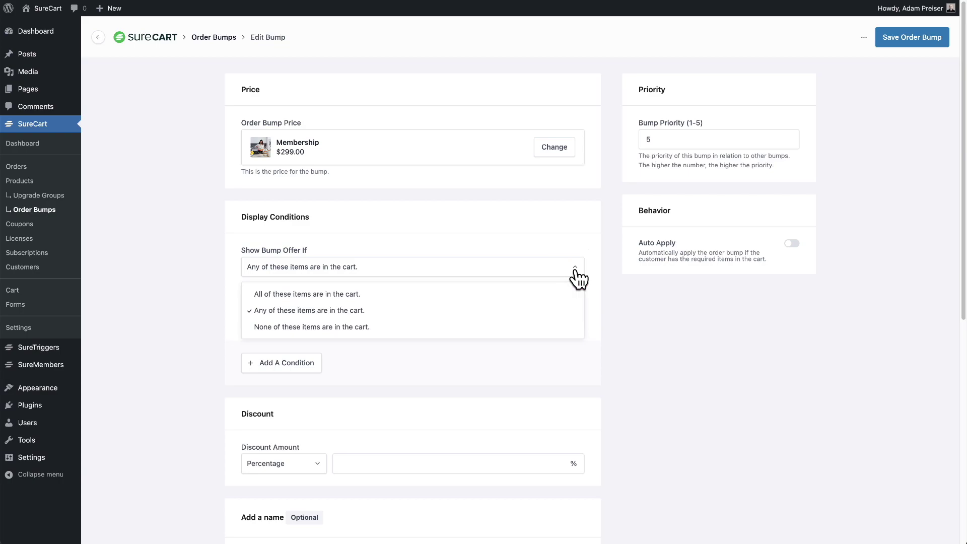
pyautogui.click(525, 283)
pyautogui.click(644, 358)
pyautogui.scroll(-4, 644, 357)
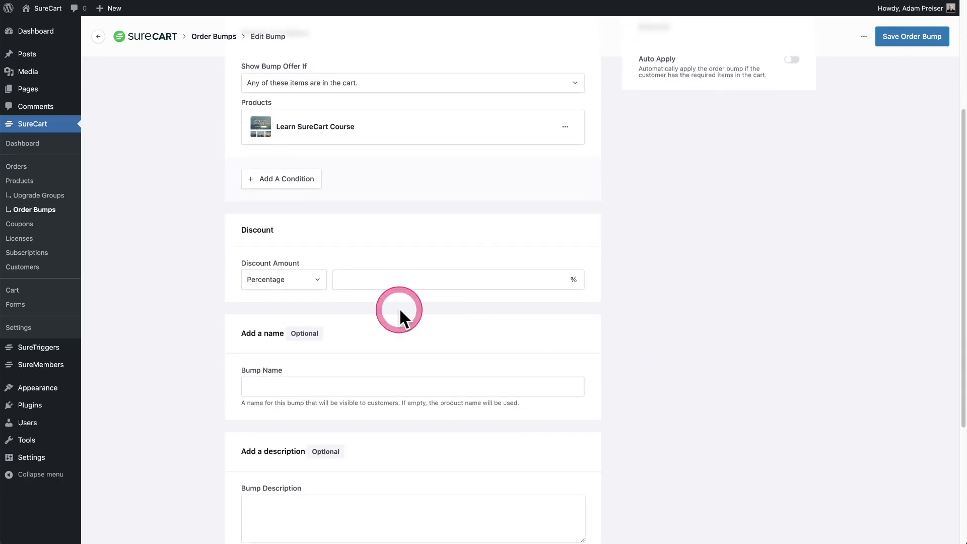
# - Set the discount amount to 95 percent
pyautogui.click(363, 280)
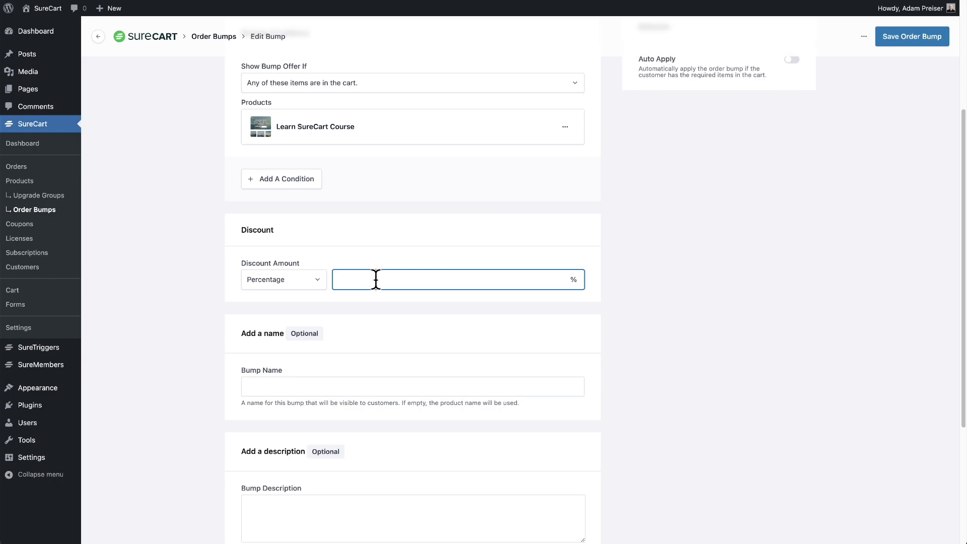
pyautogui.write('95')
pyautogui.scroll(-1, 434, 317)
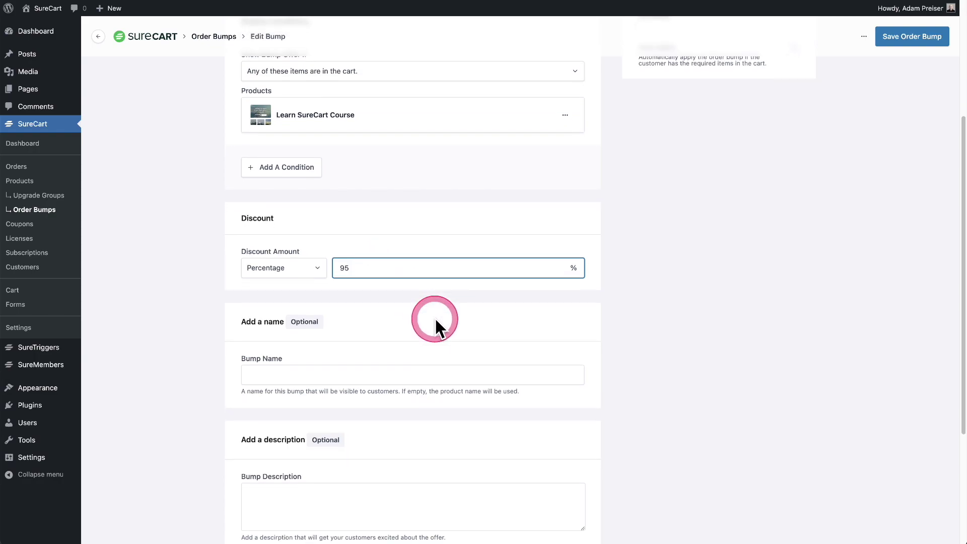
pyautogui.scroll(-5, 434, 318)
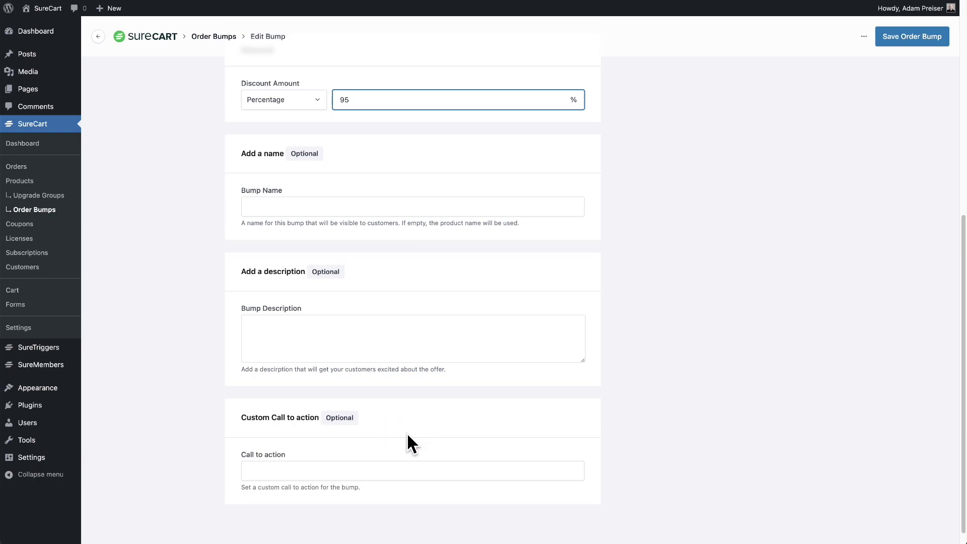
pyautogui.scroll(8, 650, 361)
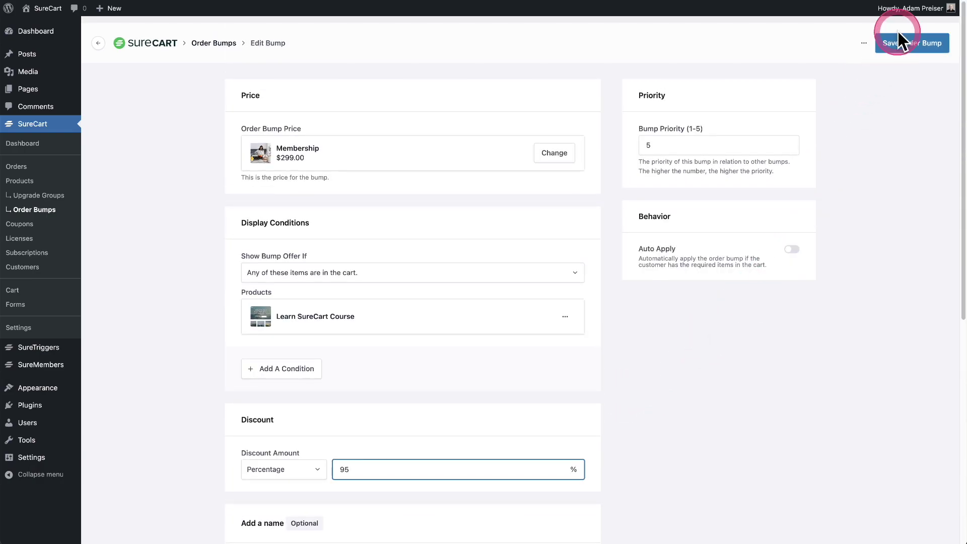
# - Save the Membership bump and reload the checkout to see it offered at $14.95
pyautogui.click(907, 44)
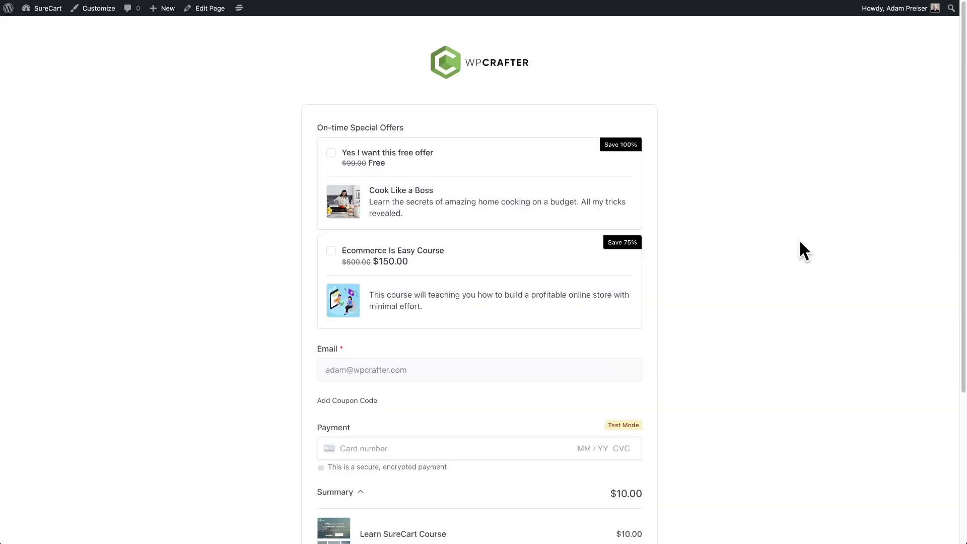
pyautogui.press('super+r')
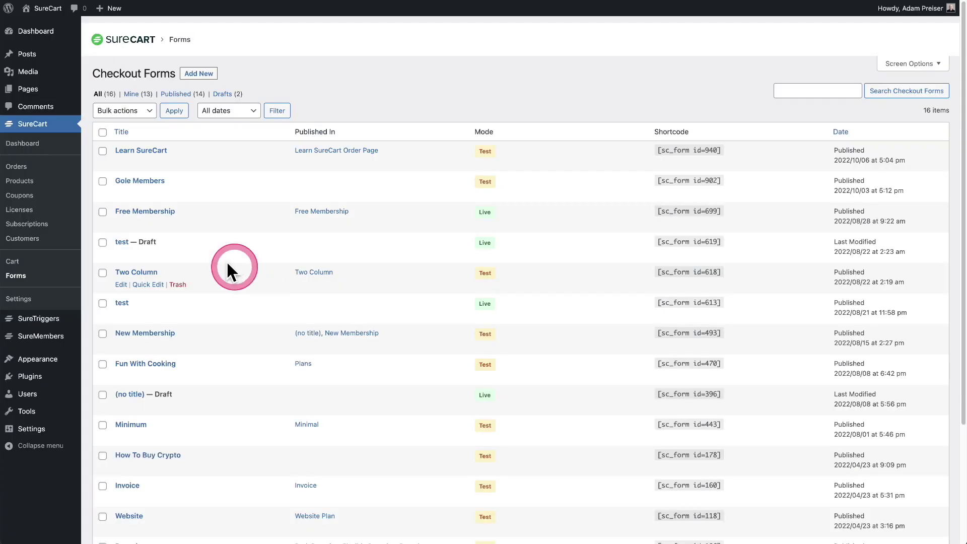
# - Open the Learn SureCart form from SureCart Forms in the block editor
pyautogui.click(16, 277)
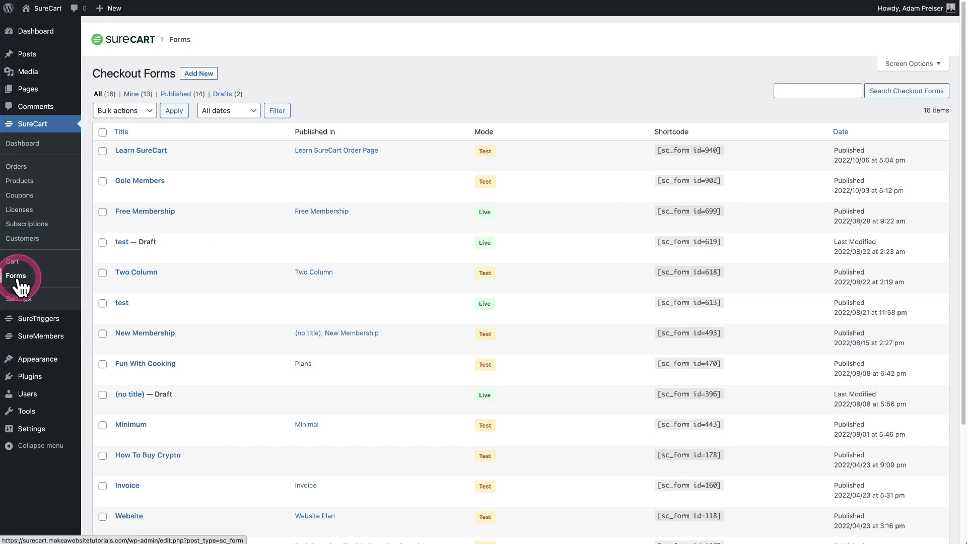
pyautogui.click(135, 151)
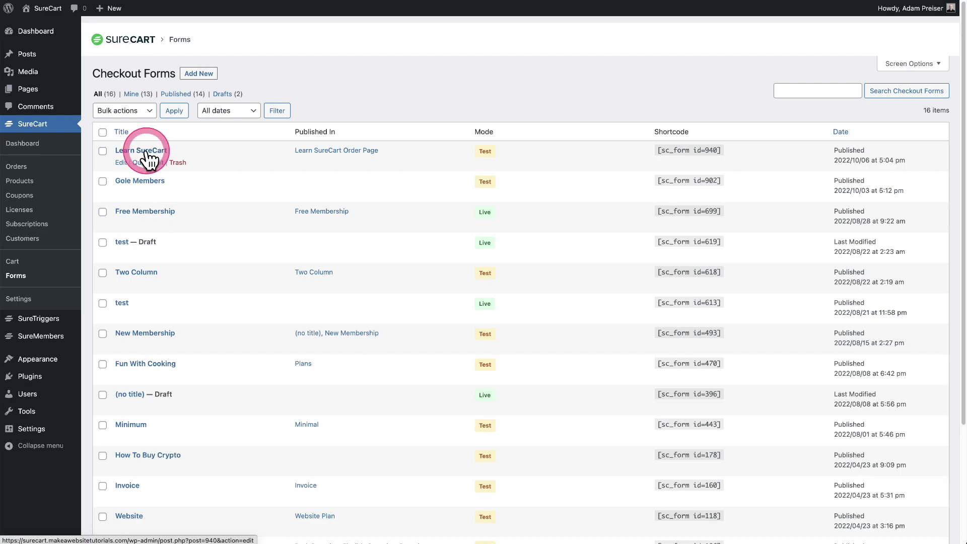
pyautogui.click(147, 154)
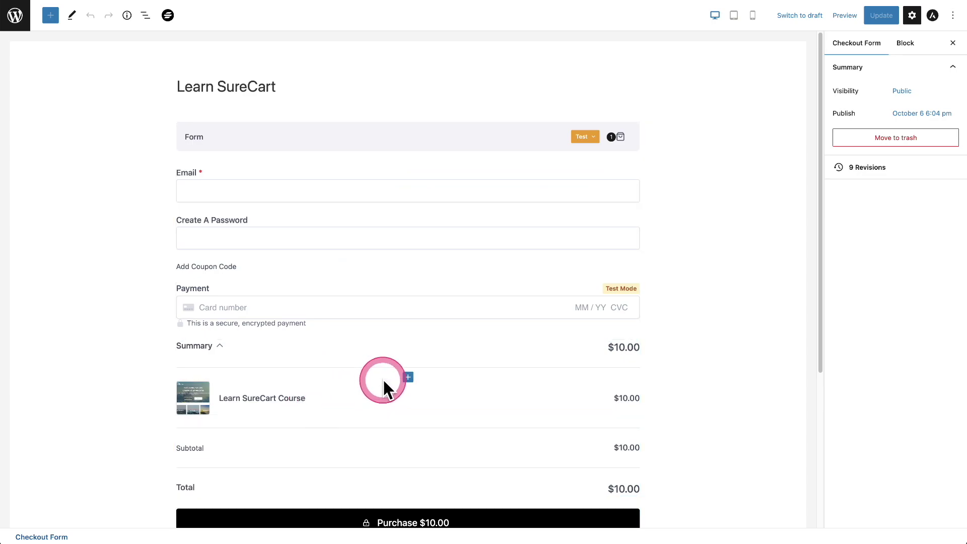
pyautogui.scroll(-3, 418, 374)
pyautogui.scroll(1, 422, 375)
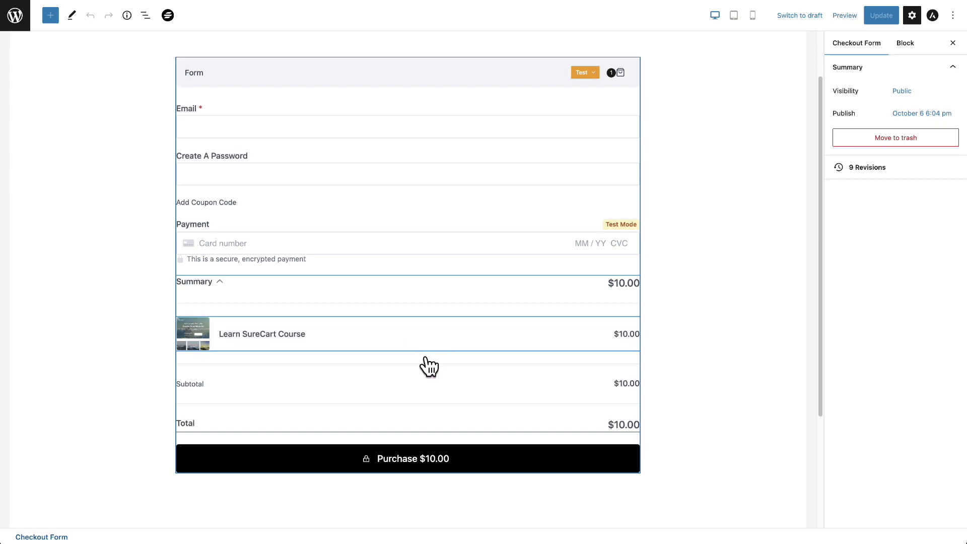
pyautogui.moveTo(428, 366)
pyautogui.mouseDown()
pyautogui.moveTo(247, 240)
pyautogui.moveTo(277, 212)
pyautogui.moveTo(433, 250)
pyautogui.moveTo(426, 228)
pyautogui.mouseUp()
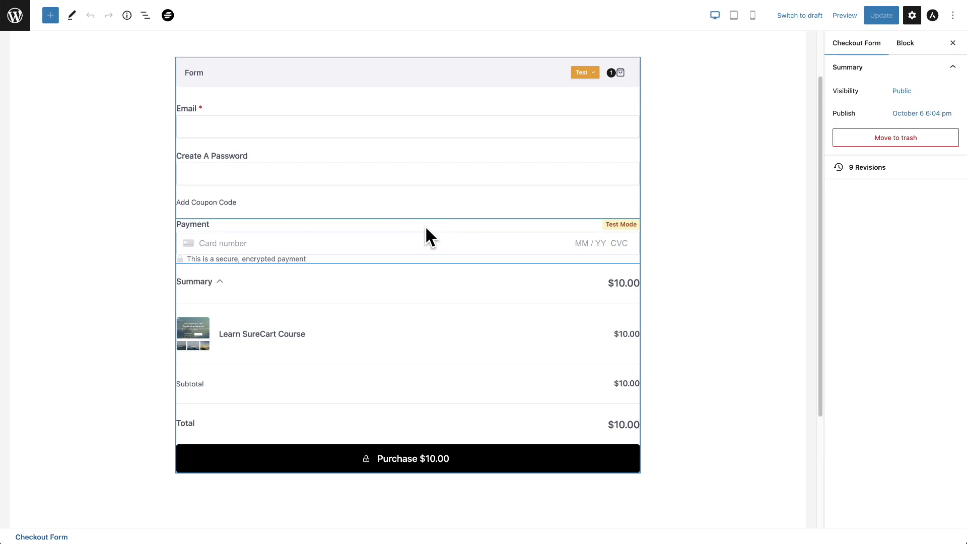
# - Insert an Order Bumps block into the Learn SureCart checkout form
pyautogui.click(403, 116)
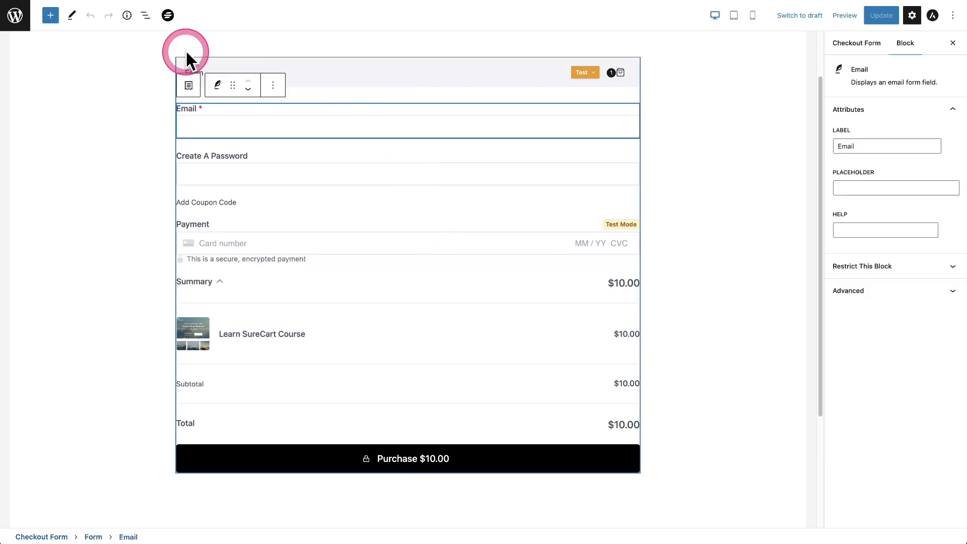
pyautogui.click(50, 18)
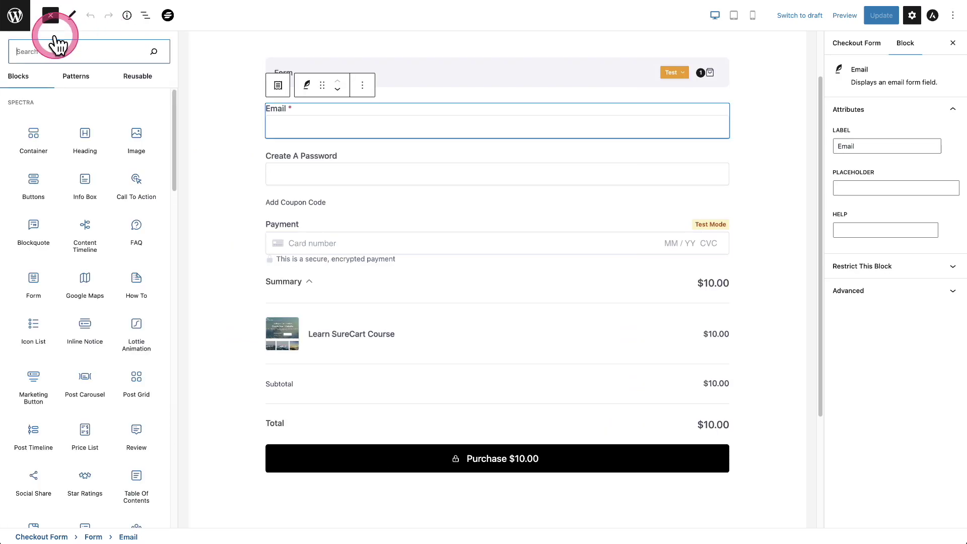
pyautogui.scroll(-15, 84, 263)
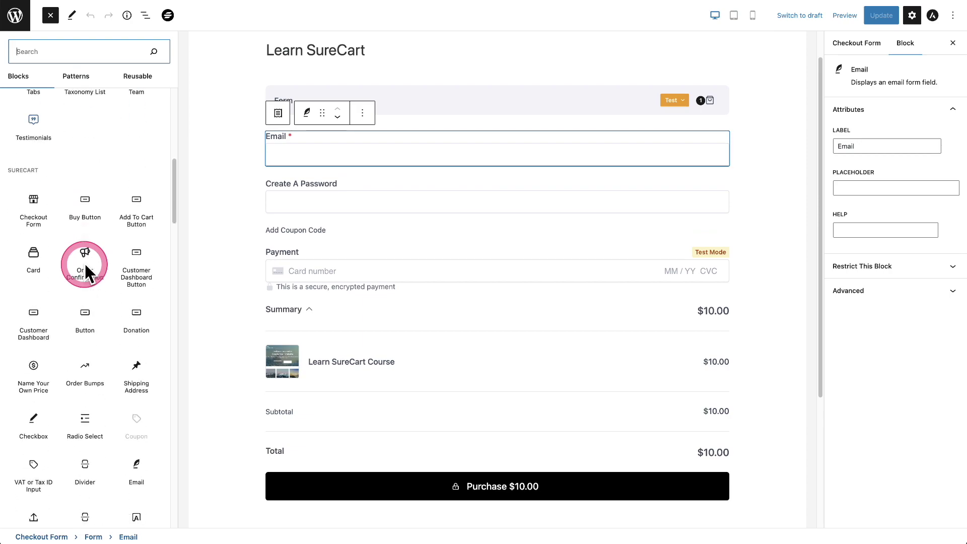
pyautogui.moveTo(86, 298)
pyautogui.mouseDown()
pyautogui.moveTo(86, 319)
pyautogui.moveTo(86, 310)
pyautogui.mouseUp()
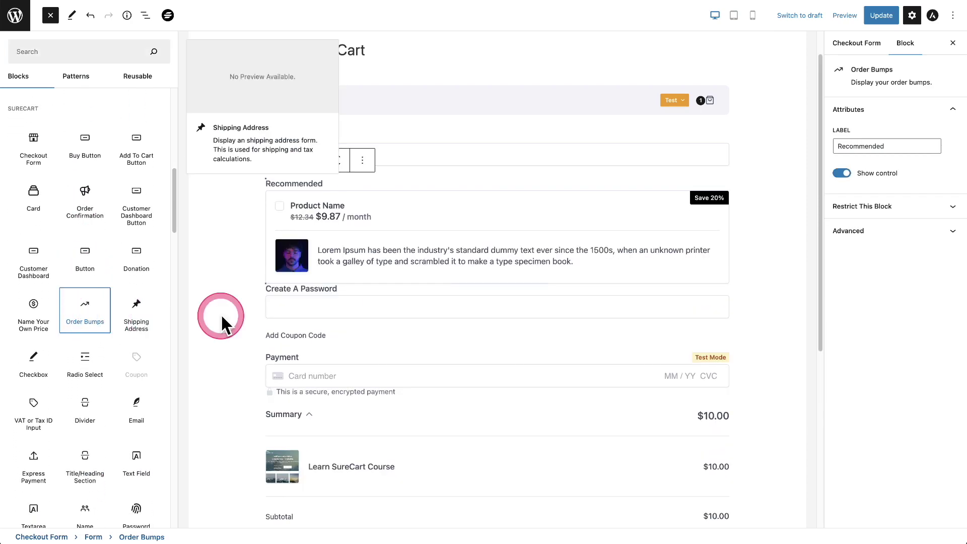
# - In List View, move the Order Bumps block between the Coupon and Payment sections
pyautogui.click(145, 16)
pyautogui.click(95, 110)
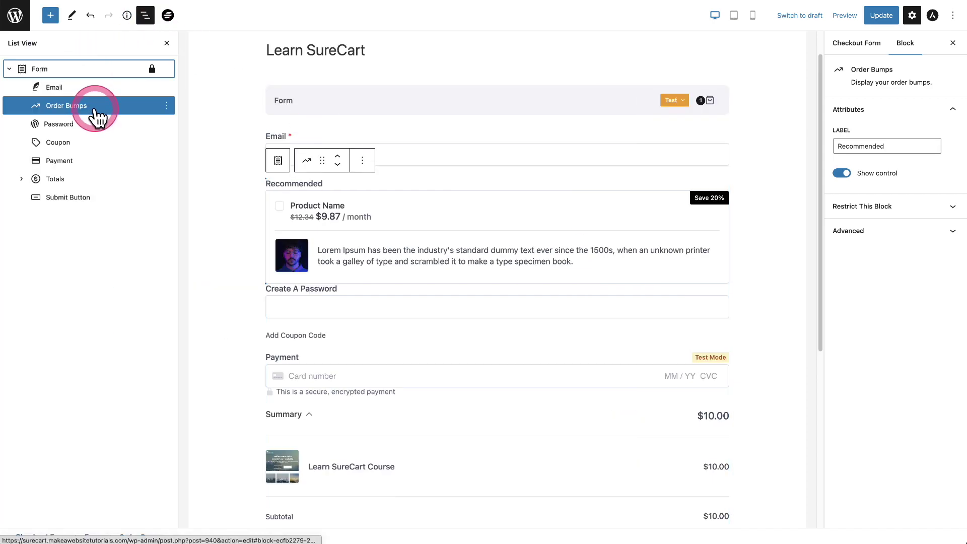
pyautogui.moveTo(97, 117); pyautogui.dragTo(98, 79)
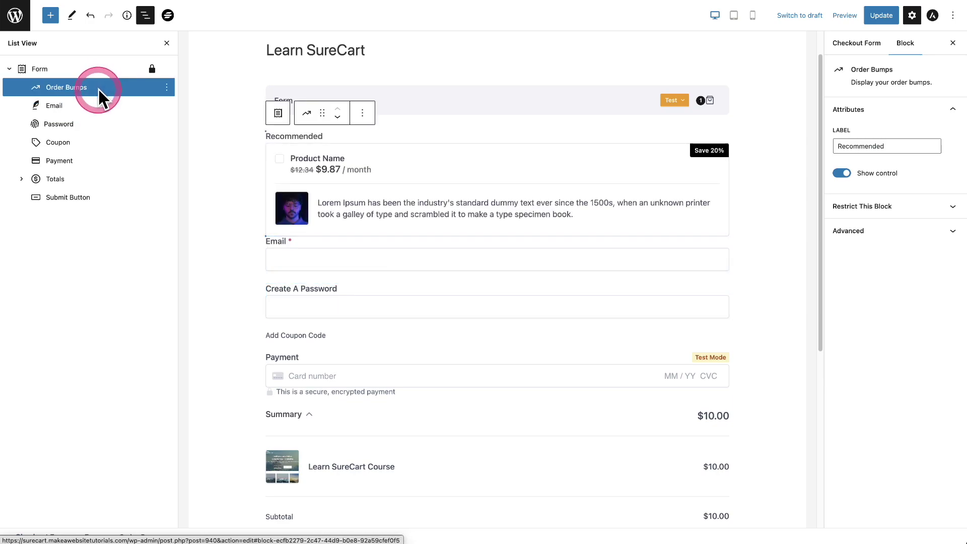
pyautogui.moveTo(97, 89); pyautogui.dragTo(97, 134)
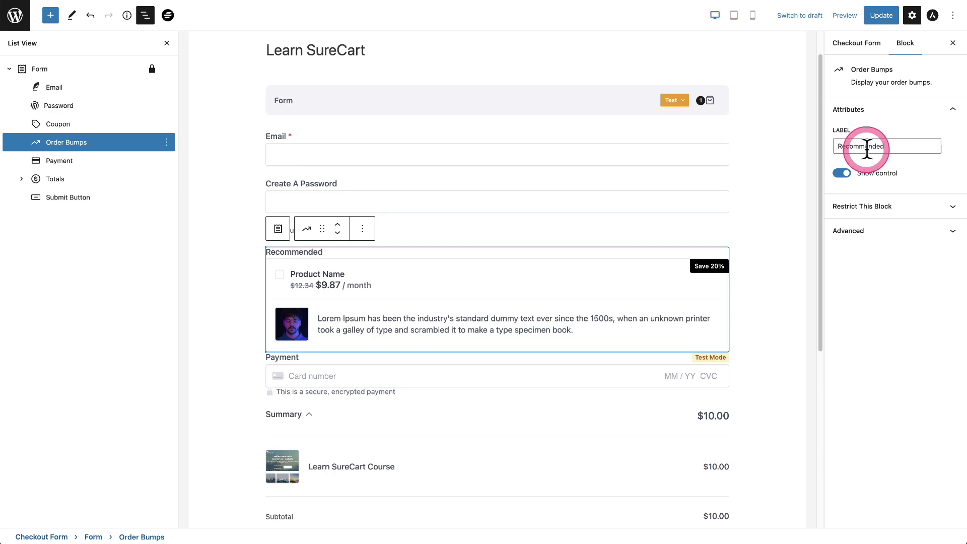
# - Keep the Order Bumps label as 'Recommended' and update the Learn SureCart form
pyautogui.click(192, 286)
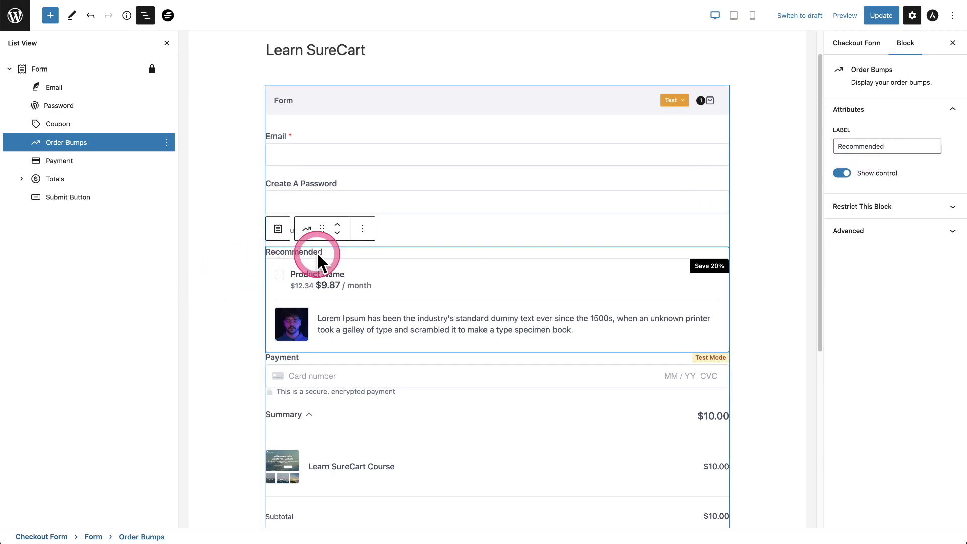
pyautogui.doubleClick(878, 147)
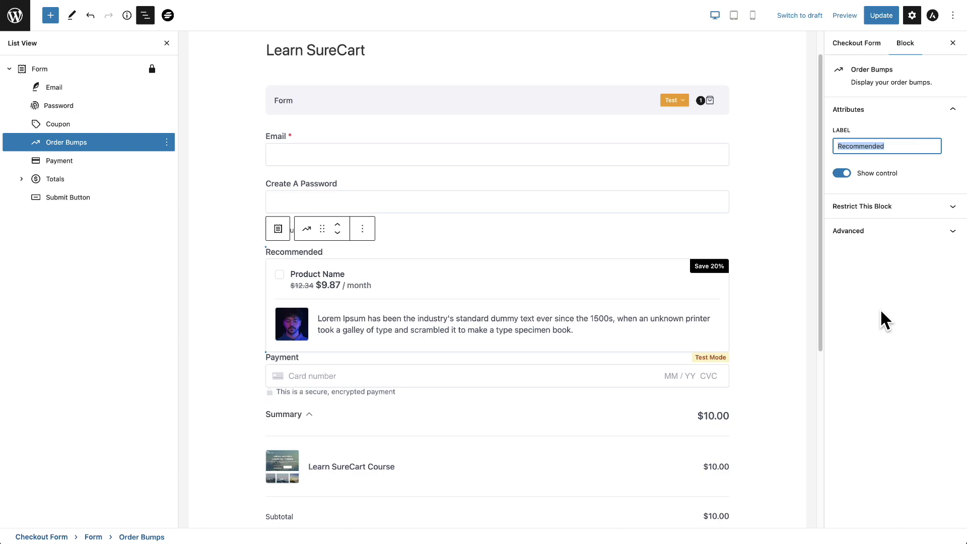
pyautogui.click(866, 240)
pyautogui.click(871, 19)
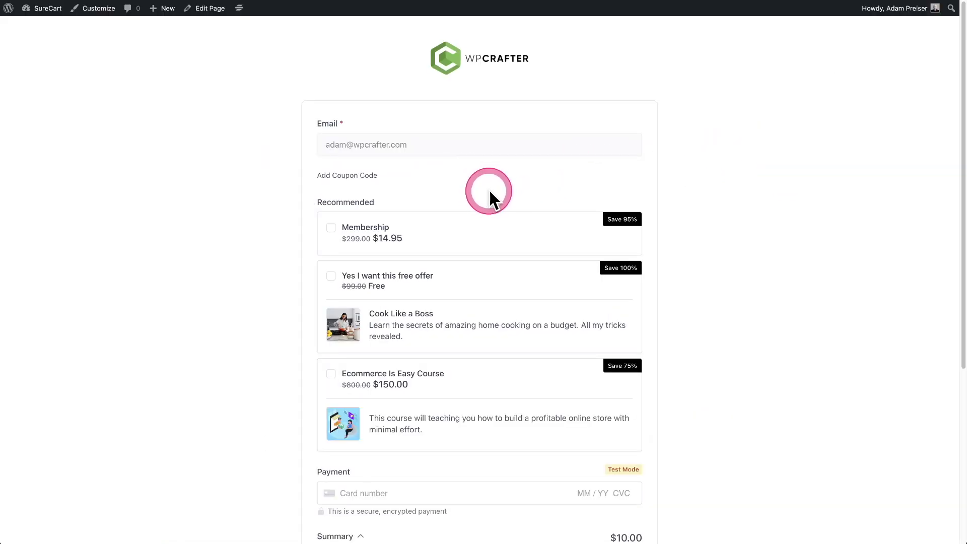
pyautogui.scroll(-2, 489, 189)
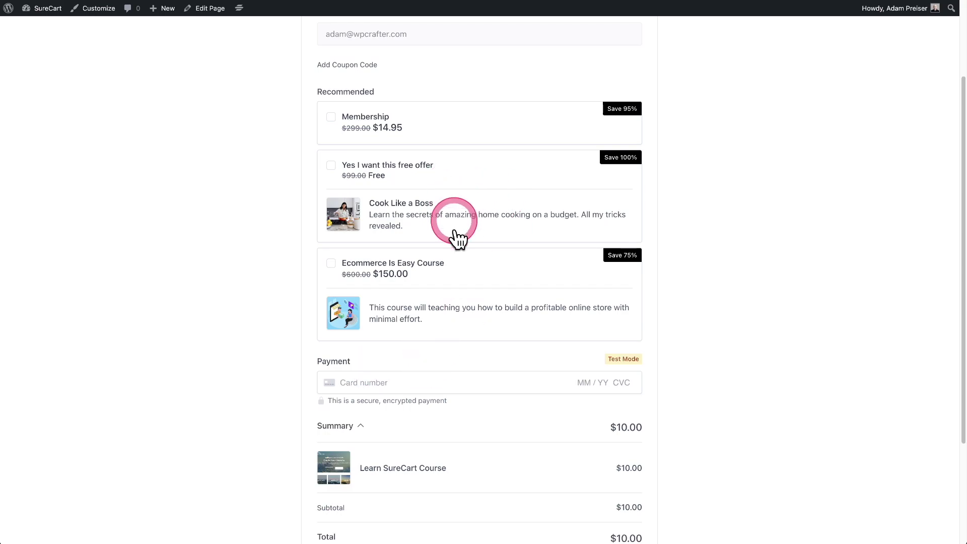